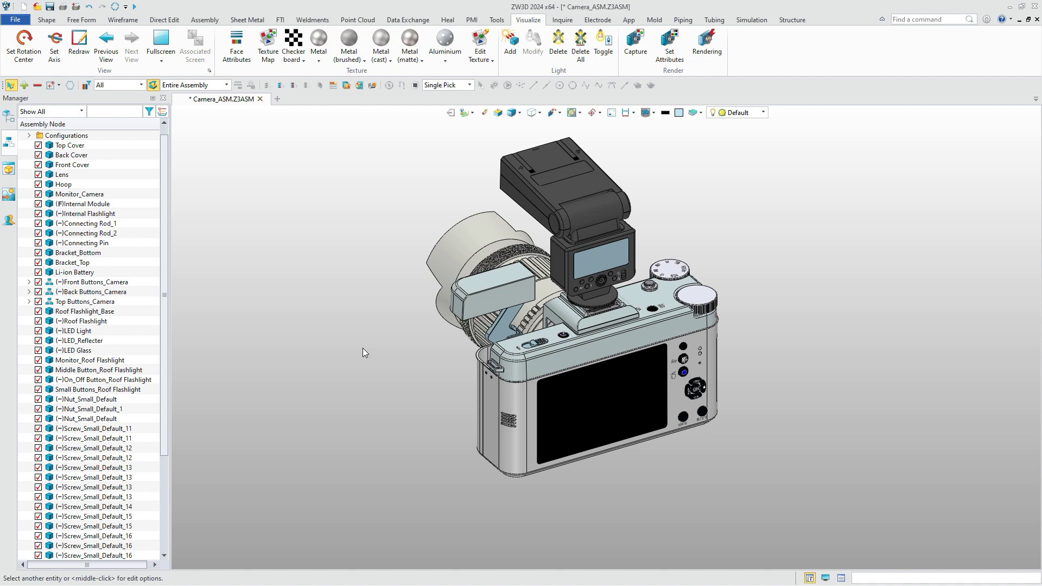
right_drag(363, 349, 524, 358)
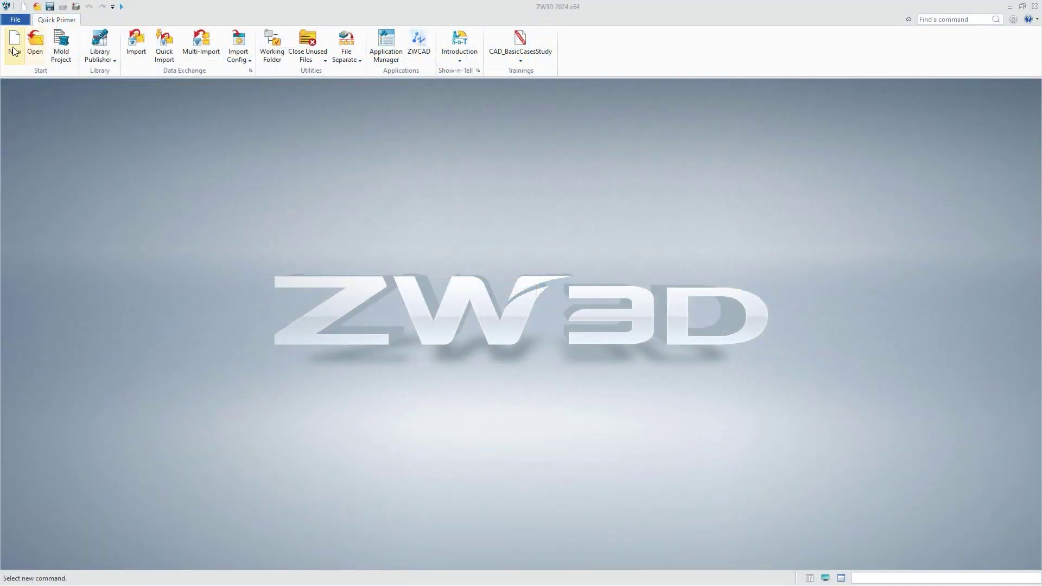
Step: Create a new standard part file named Back Cover with the default template
click(13, 51)
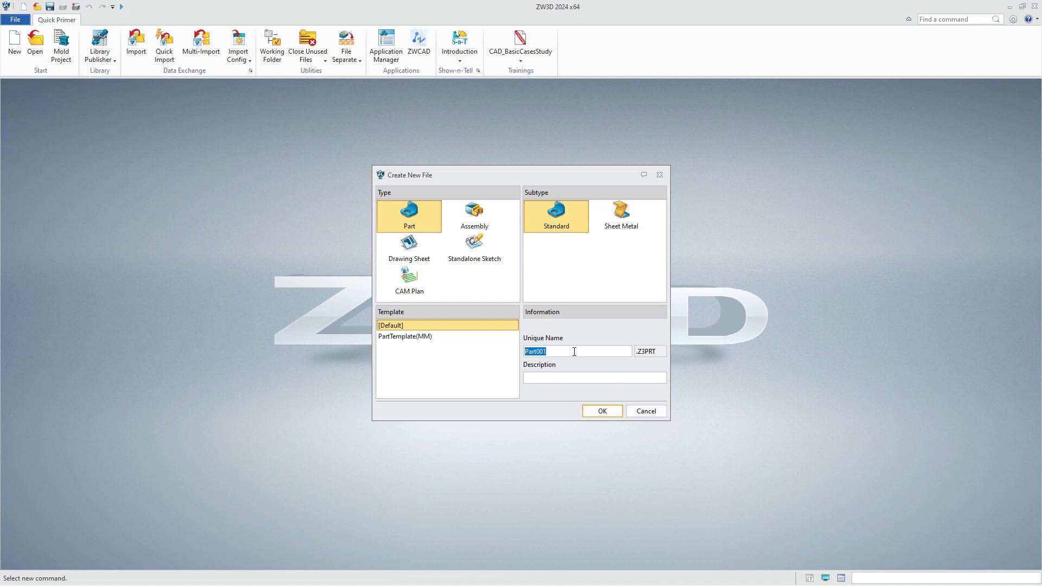
click(601, 411)
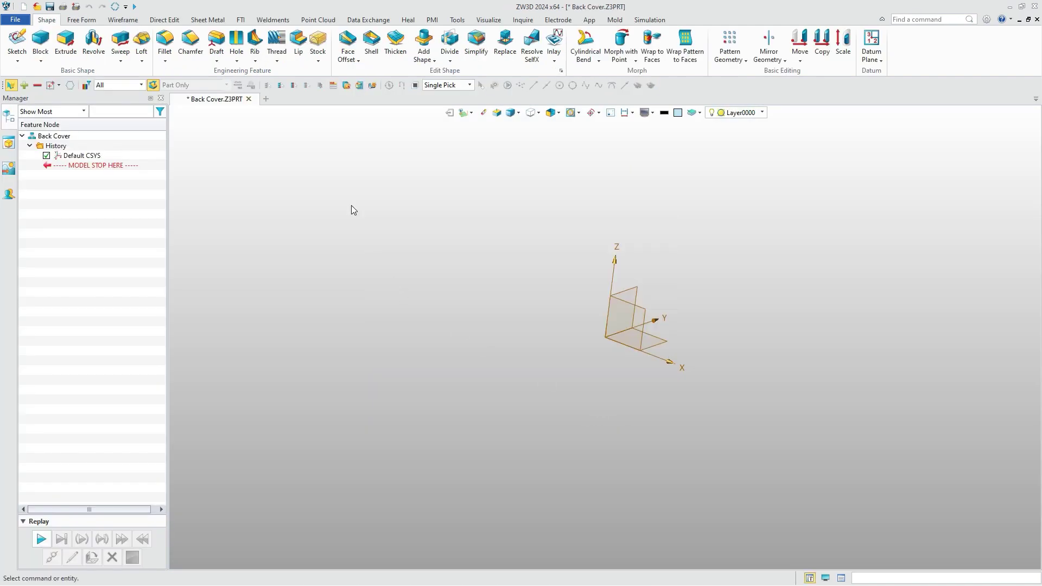
Step: Copy the published geometry set from Camera cover framework.Z3PRT into the part as an associative external geometry copy at the default datum
click(368, 20)
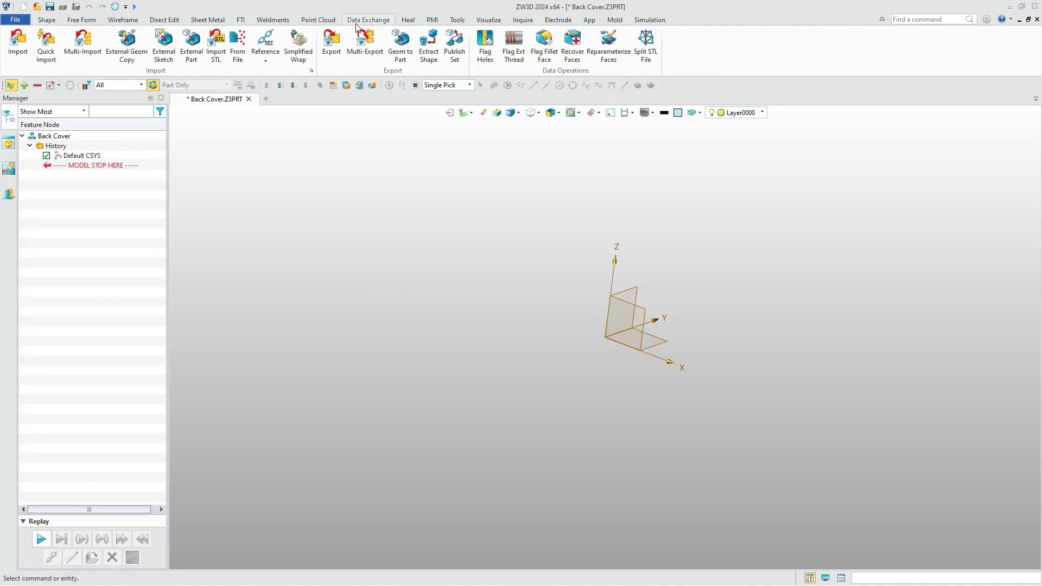
click(127, 44)
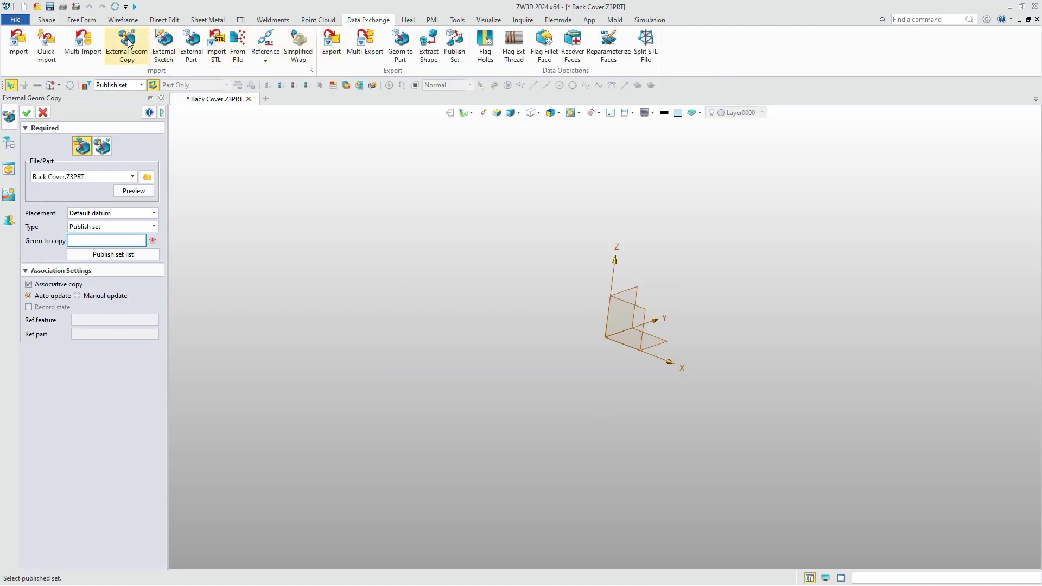
click(146, 178)
double_click(408, 220)
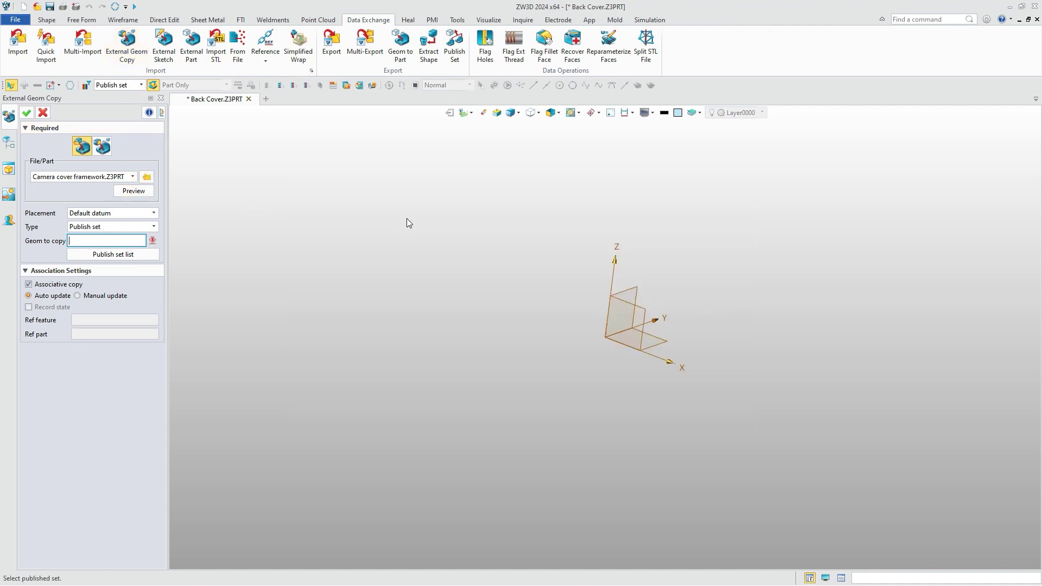
click(135, 253)
double_click(175, 275)
click(26, 113)
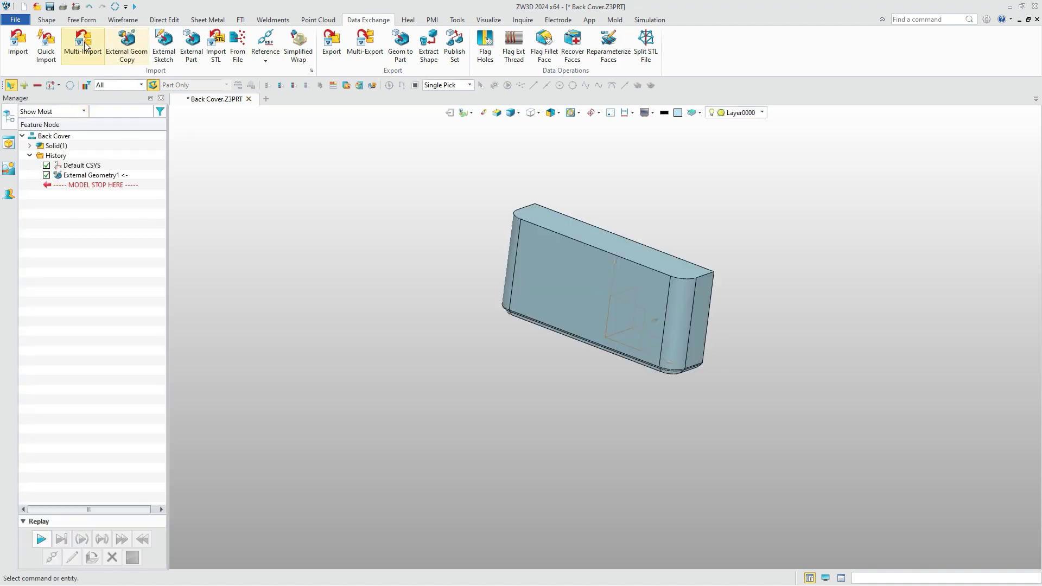
Step: Fillet the edge chain around the solid's bottom face with a 0.15 mm radius and save the part
click(47, 20)
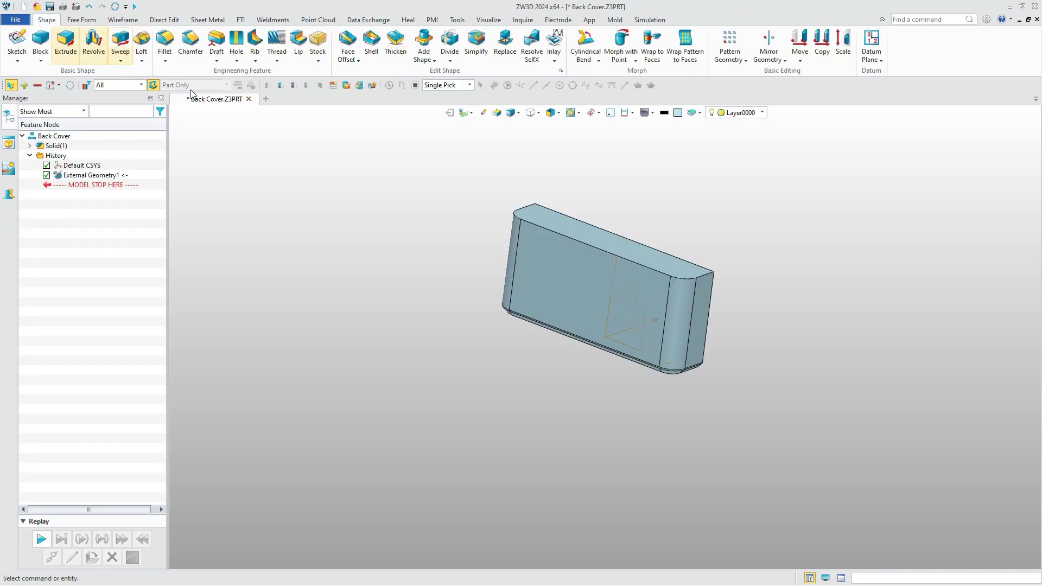
click(164, 43)
right_drag(480, 253, 523, 191)
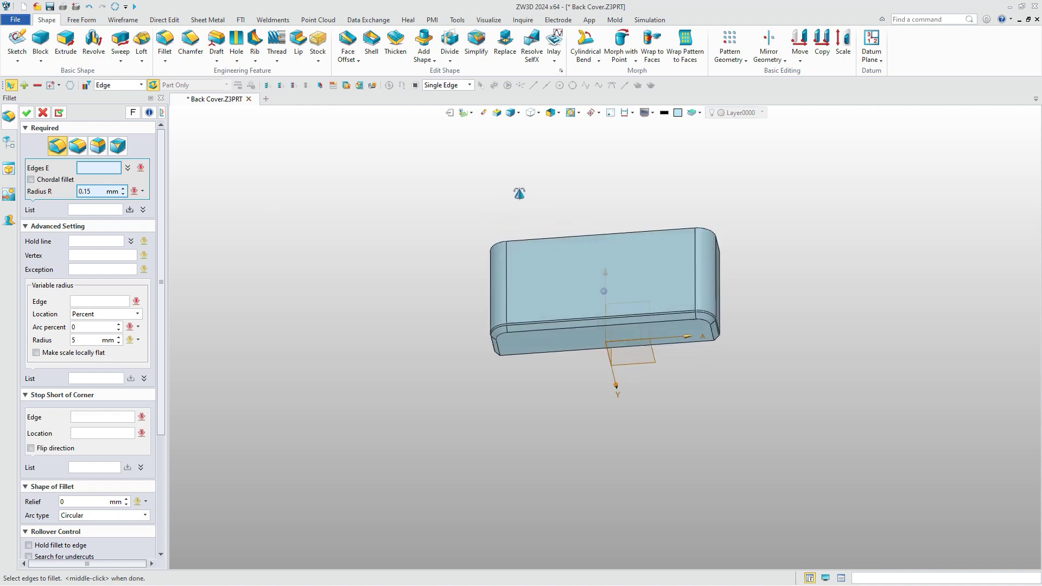
click(522, 333)
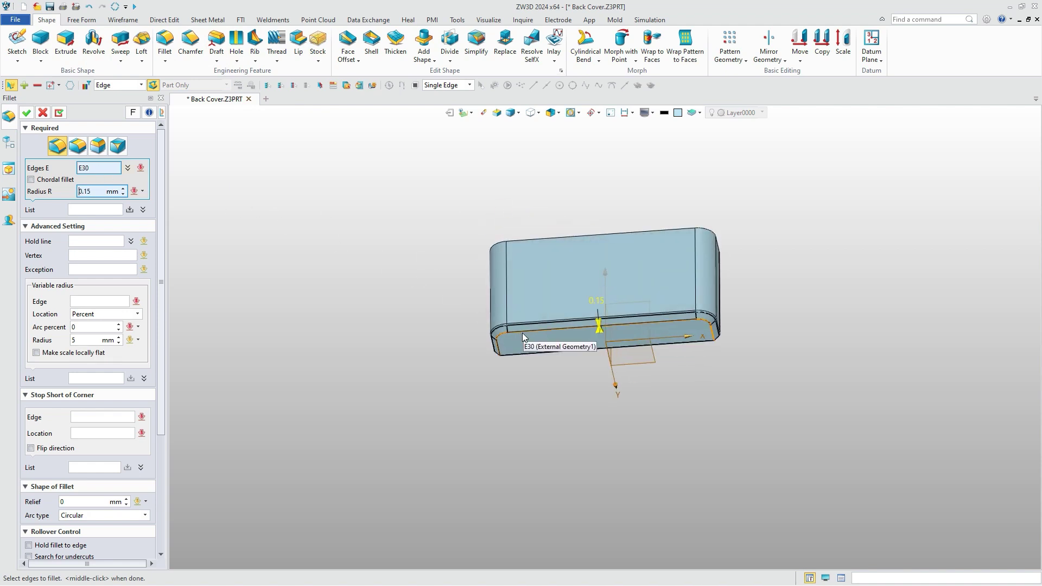
click(27, 113)
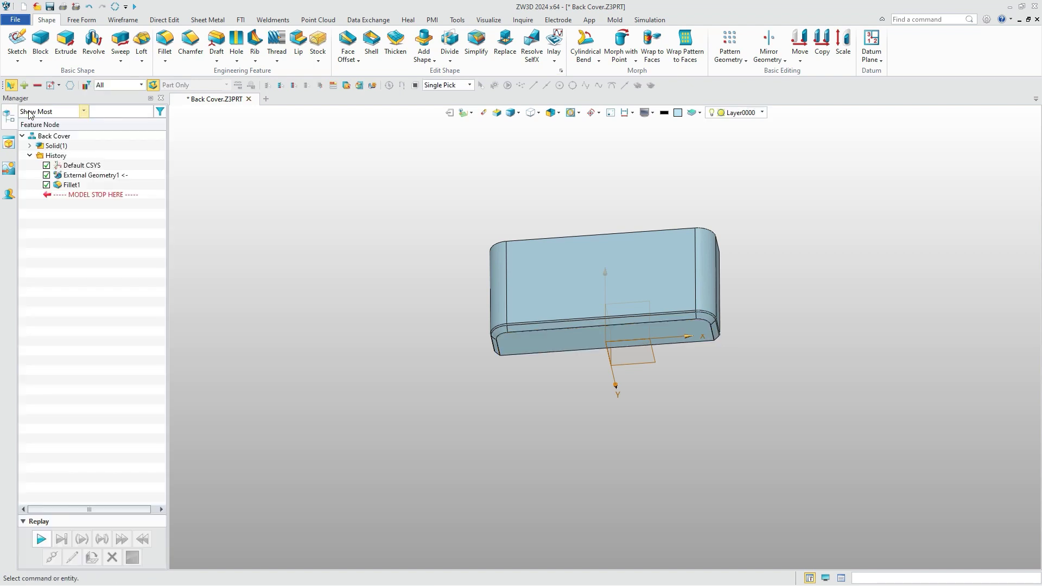
key(ctrl+s)
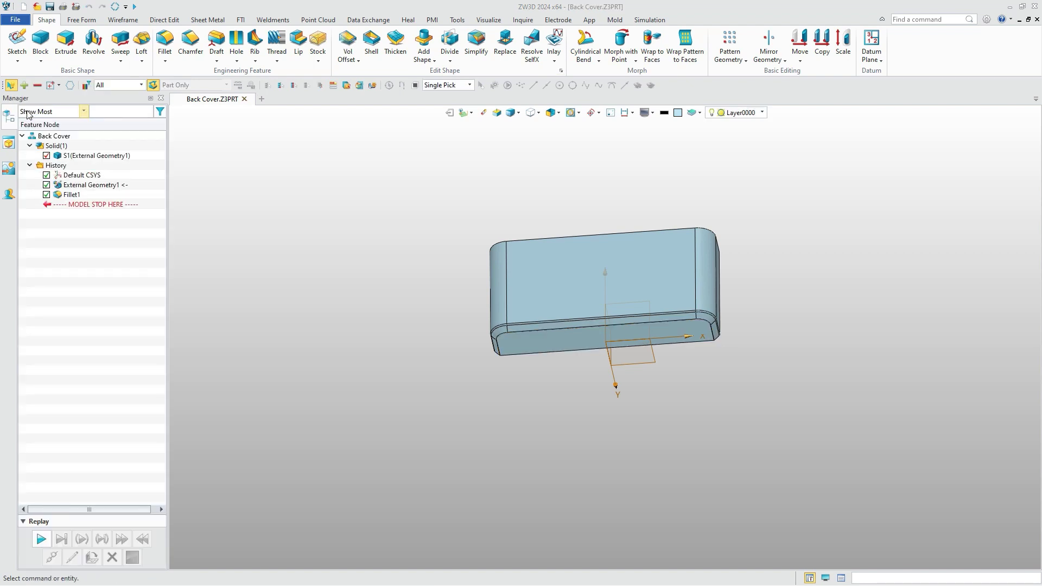
Step: Shell the solid with a thickness of -0.5 mm, leaving the top face and the flat Y-side face open
click(371, 43)
click(544, 255)
right_drag(548, 256, 671, 302)
click(107, 171)
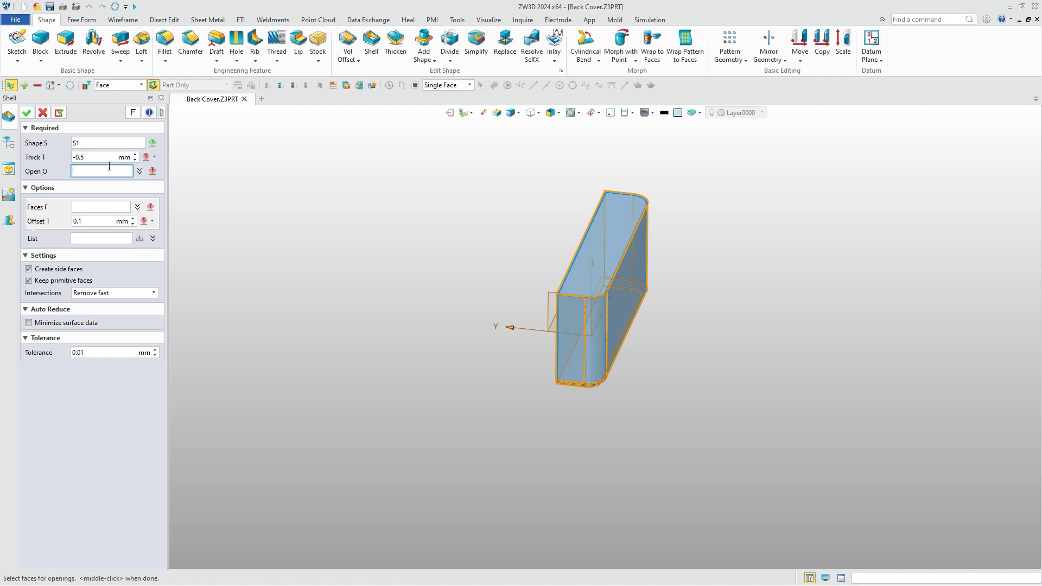
click(599, 230)
right_drag(599, 230, 586, 191)
click(580, 257)
click(26, 113)
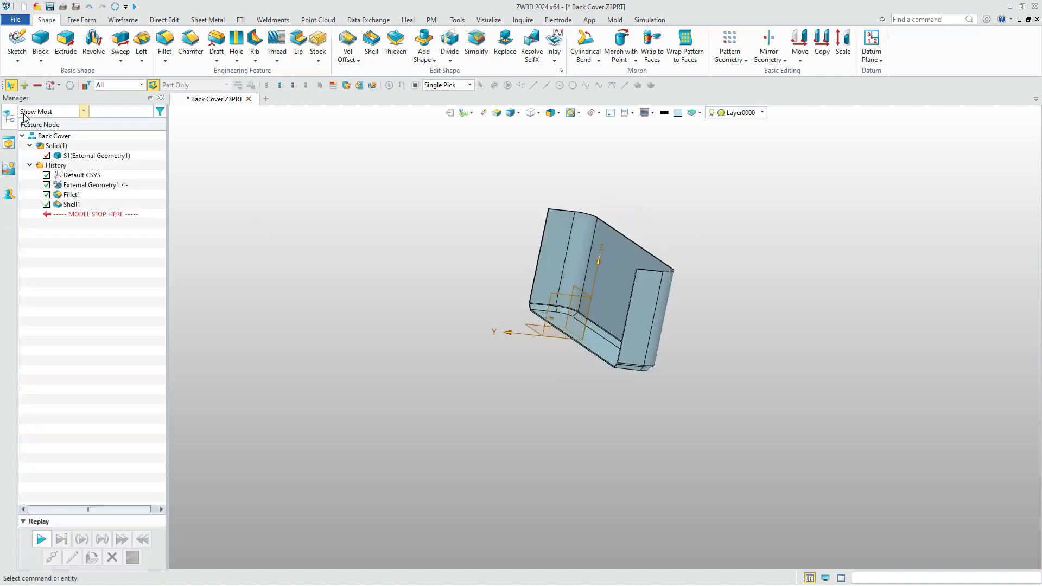
Step: Start a new sketch on the cover's large flat outer face
key(ctrl+Down)
click(18, 39)
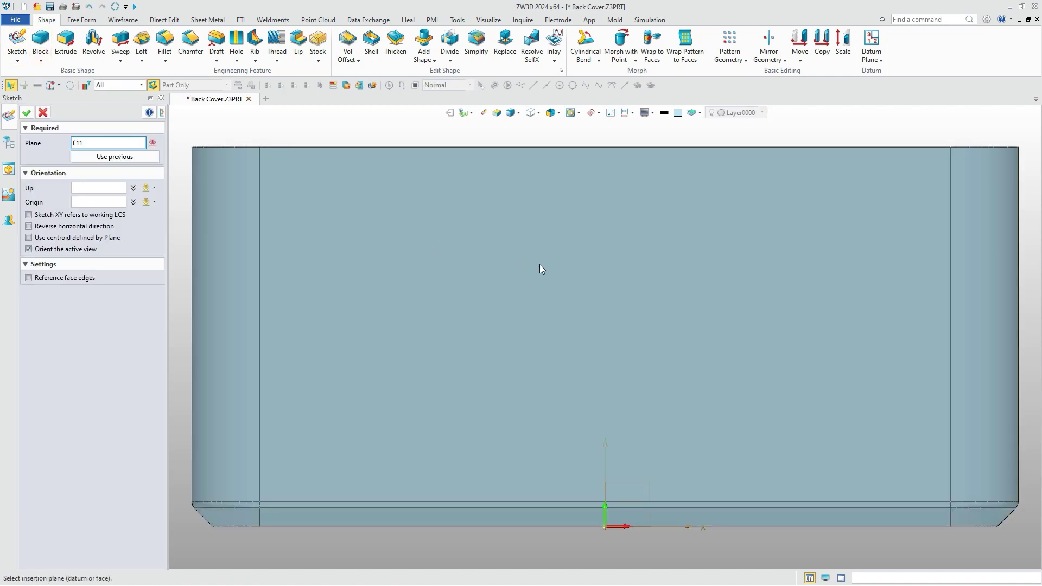
click(542, 270)
click(25, 113)
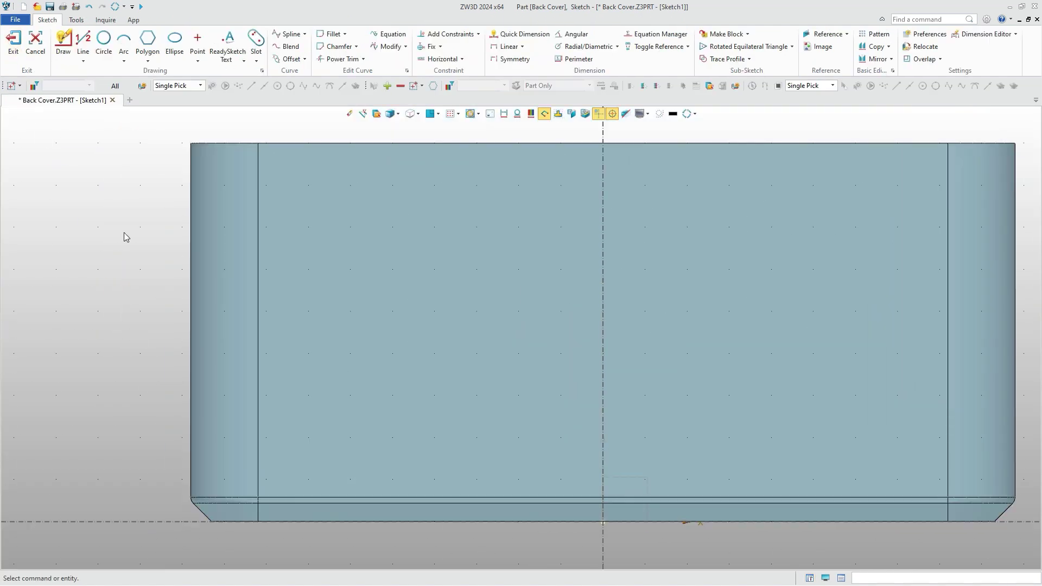
Step: Sketch a two-corner rectangle about 68.25 mm wide and 33.93 mm high on the cover face
click(148, 61)
click(162, 76)
click(286, 167)
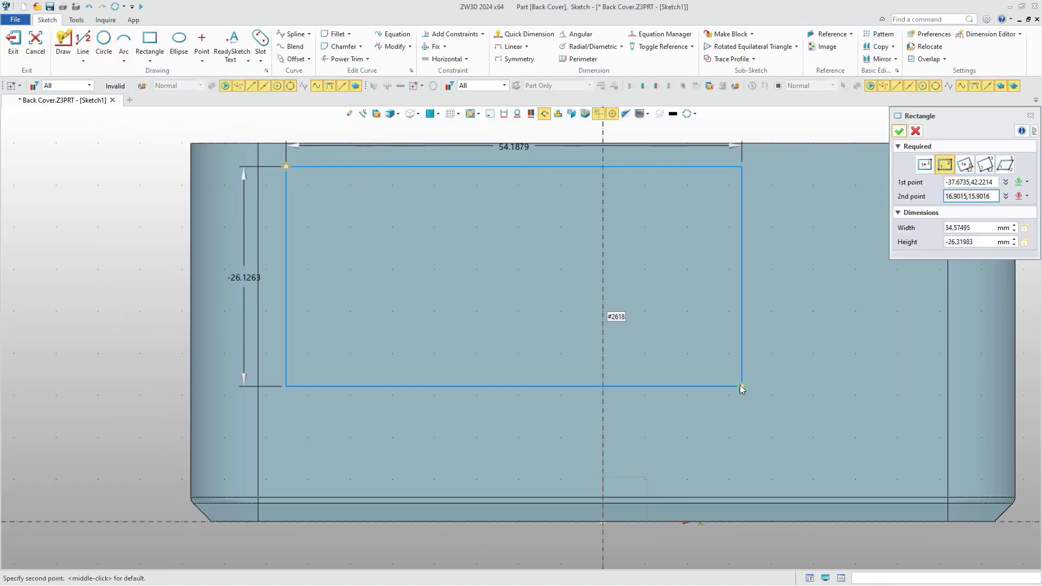
click(860, 451)
click(898, 131)
Step: Set the rectangle's width to 60 mm and its height to 37.5 mm
double_click(573, 128)
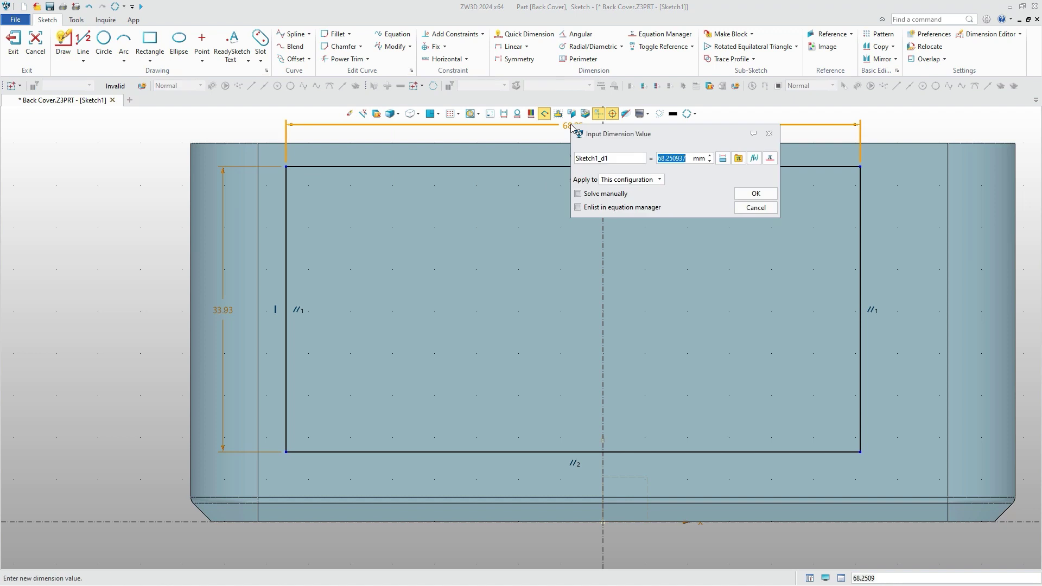
text(60)
key(Return)
double_click(222, 310)
text(37.)
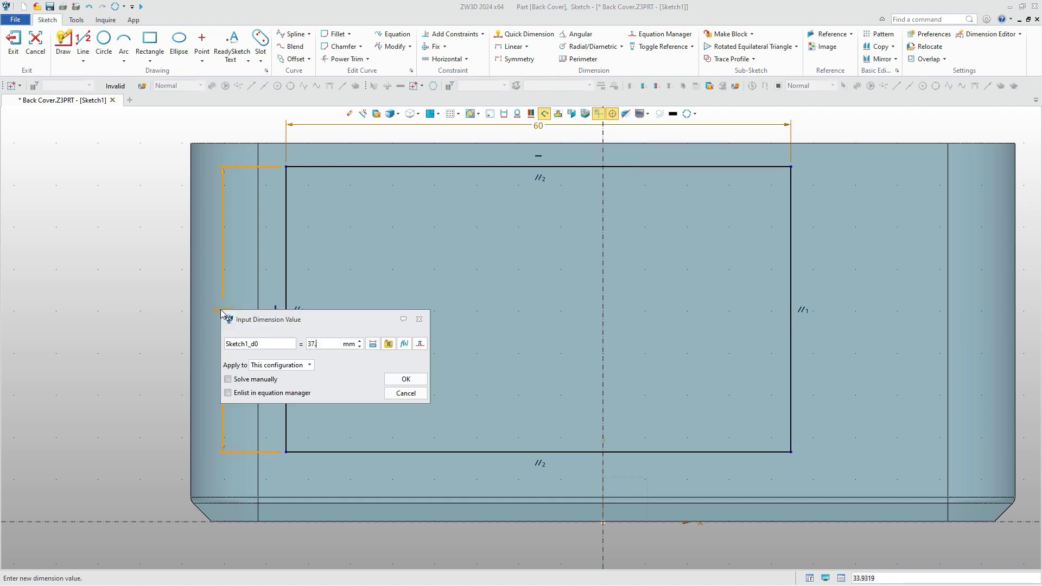
text(5)
key(Return)
Step: Dimension the rectangle's top side 2 mm below the cover's upper edge
right_click(825, 123)
click(842, 103)
click(770, 137)
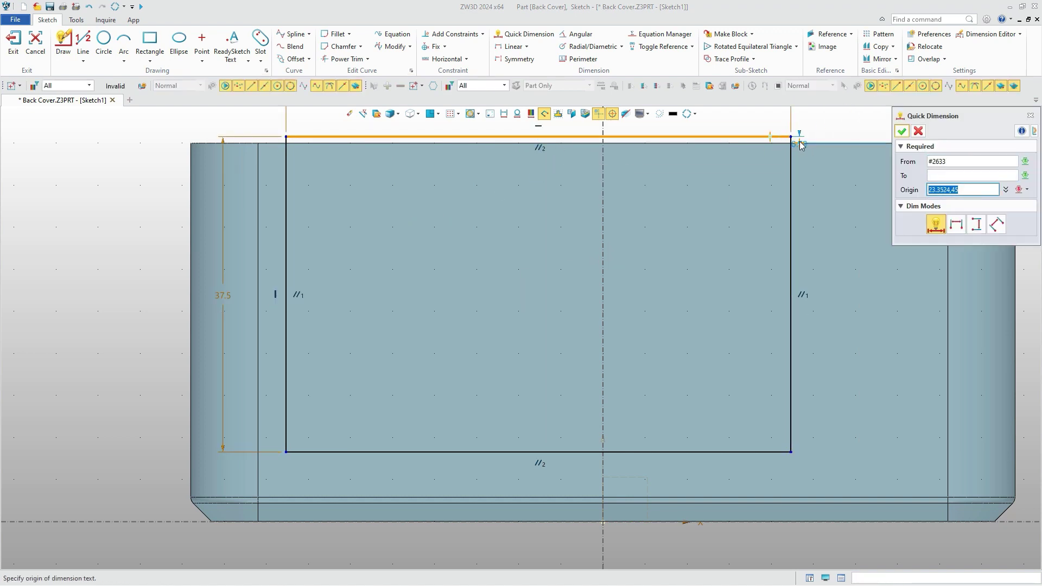
click(829, 138)
text(2)
key(Return)
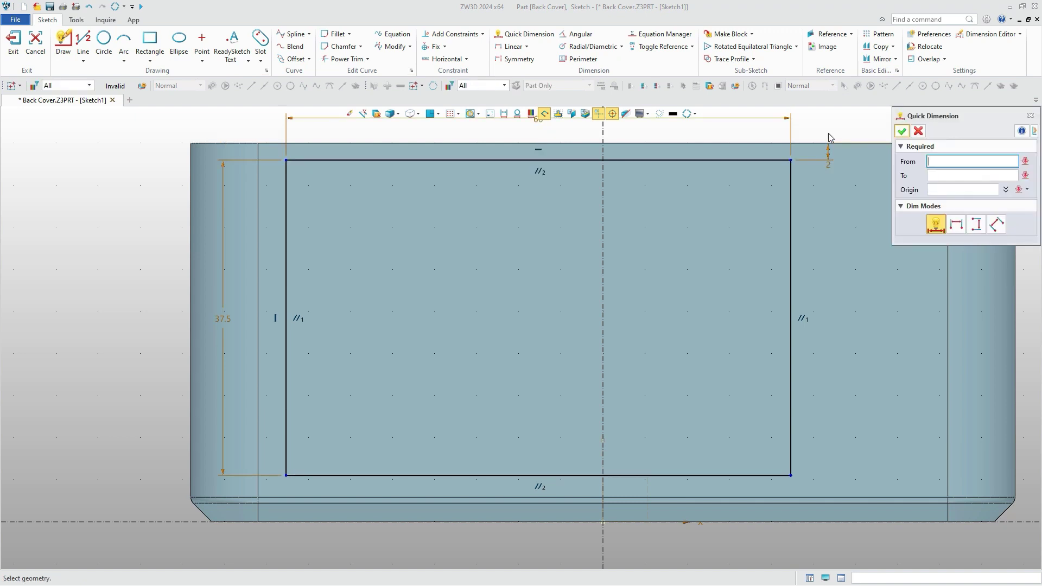
Step: Dimension the rectangle's right side 22.5 mm from the vertical centre axis
click(603, 131)
click(790, 165)
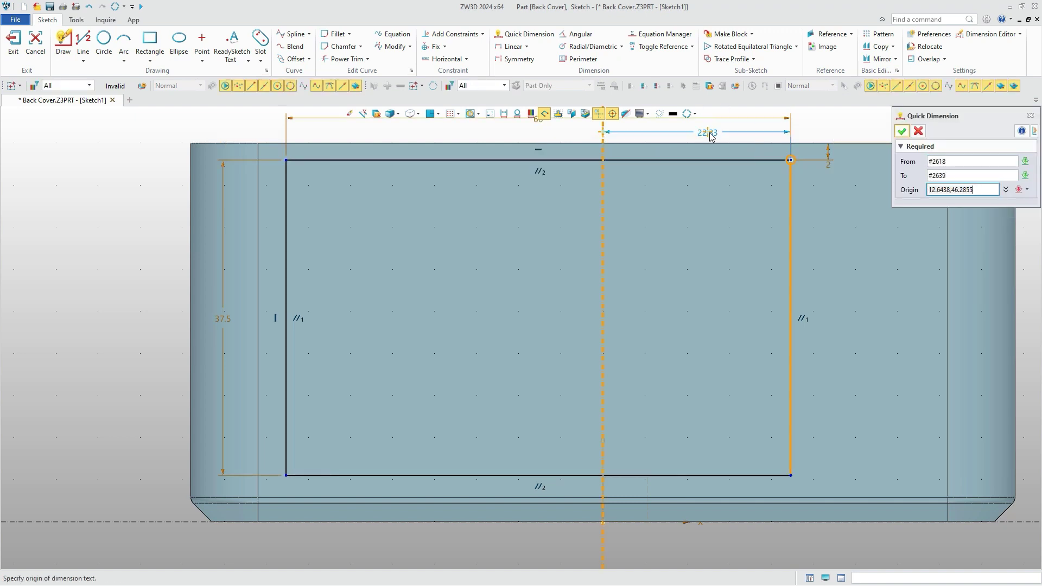
click(696, 127)
text(22.5)
key(Return)
key(Escape)
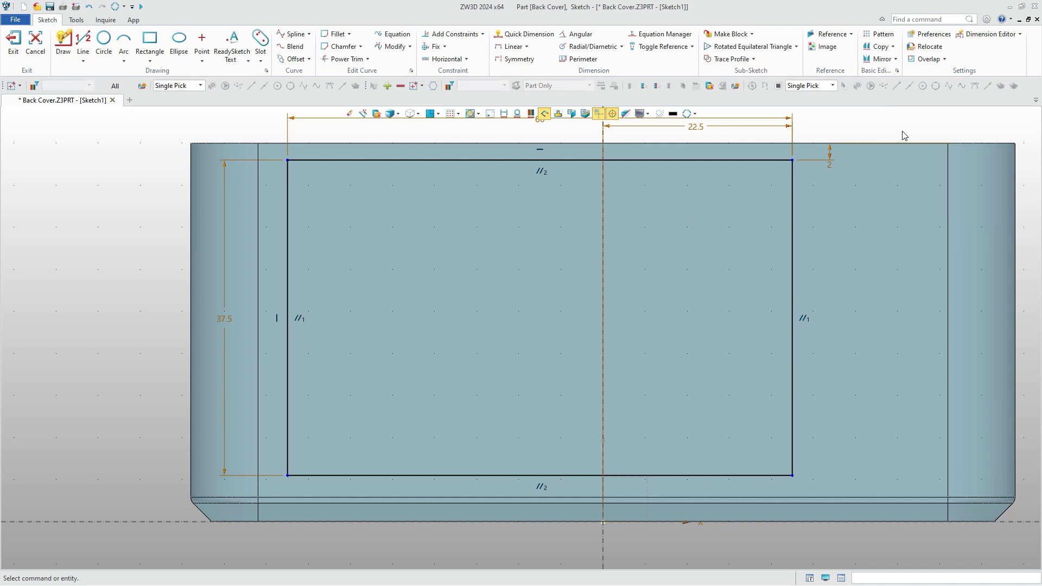
Step: Fillet all four corners of the sketched rectangle with a 1 mm radius
click(329, 34)
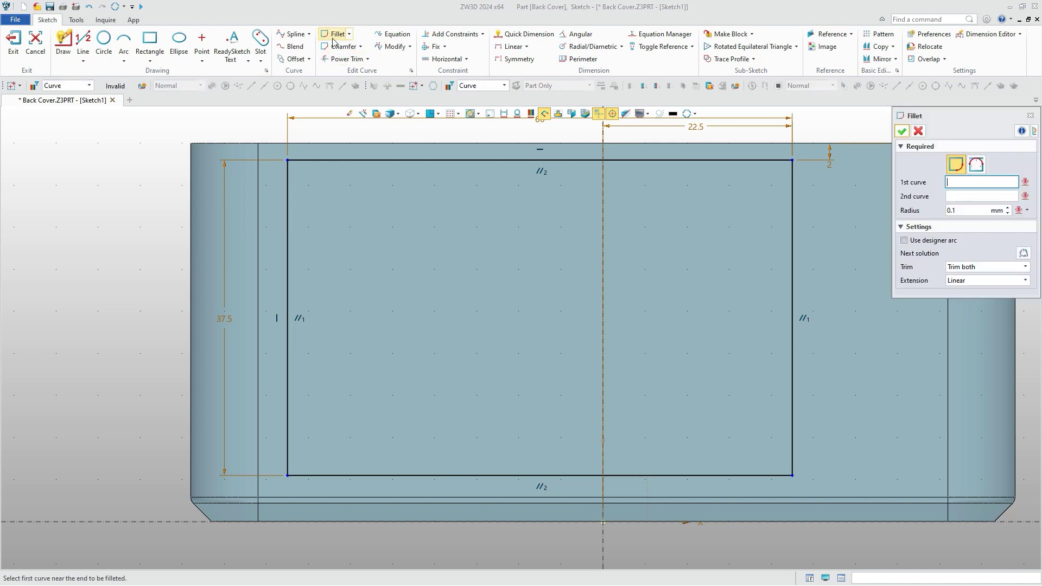
click(771, 161)
click(791, 182)
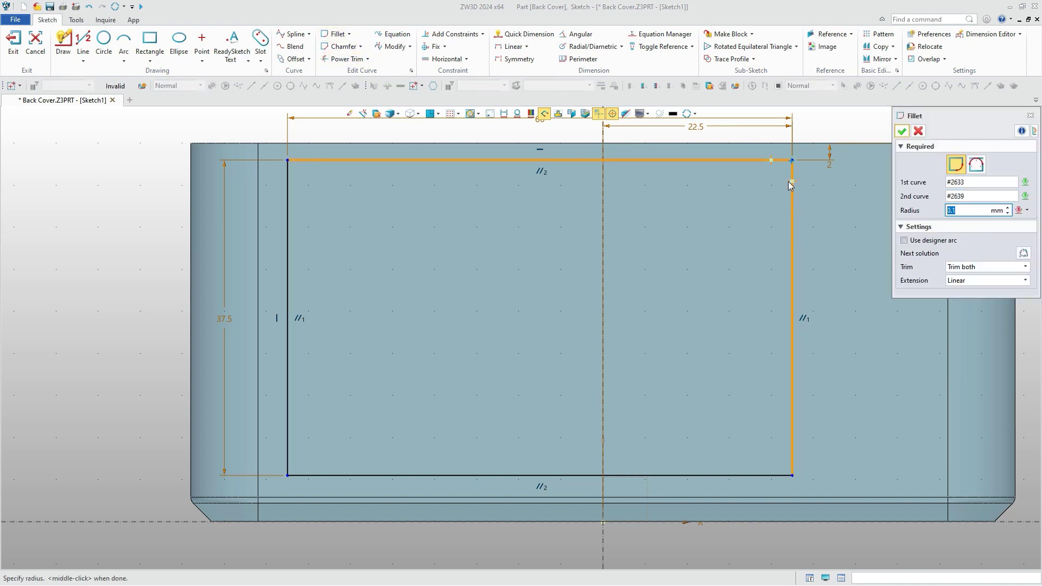
click(902, 131)
click(791, 363)
click(746, 475)
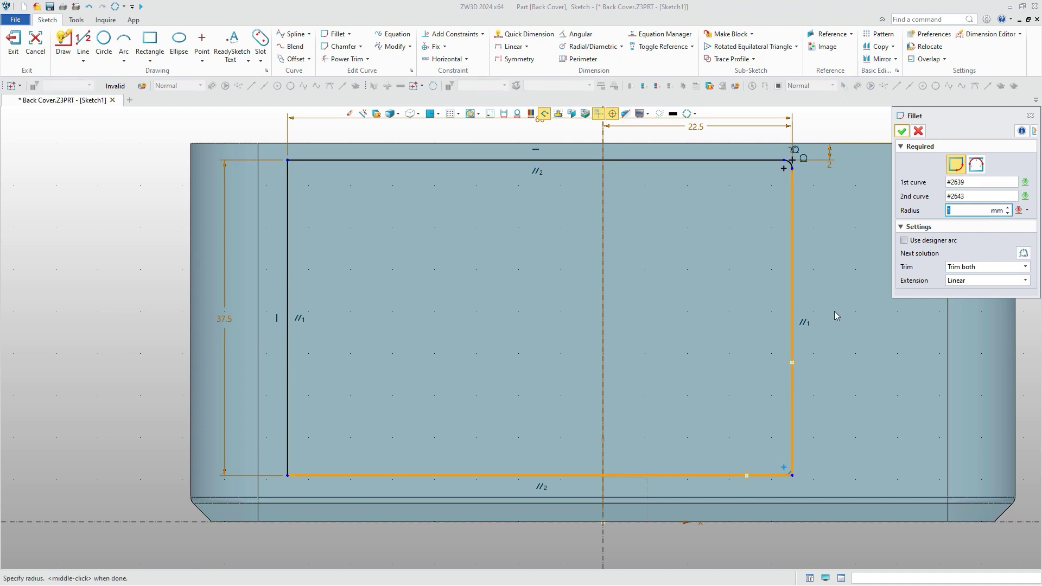
key(Return)
click(317, 474)
click(287, 431)
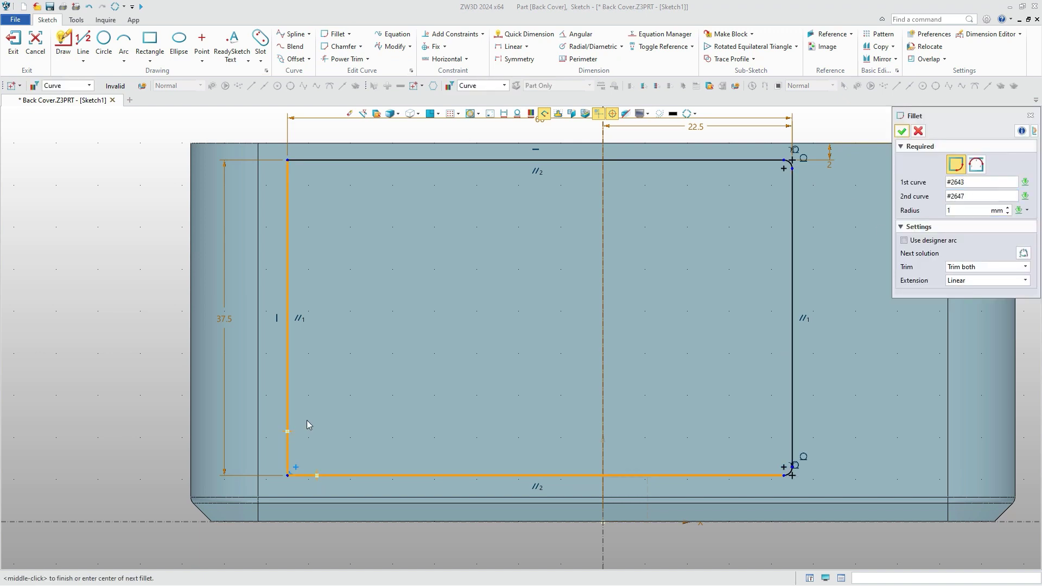
click(901, 131)
click(353, 161)
click(287, 203)
click(901, 132)
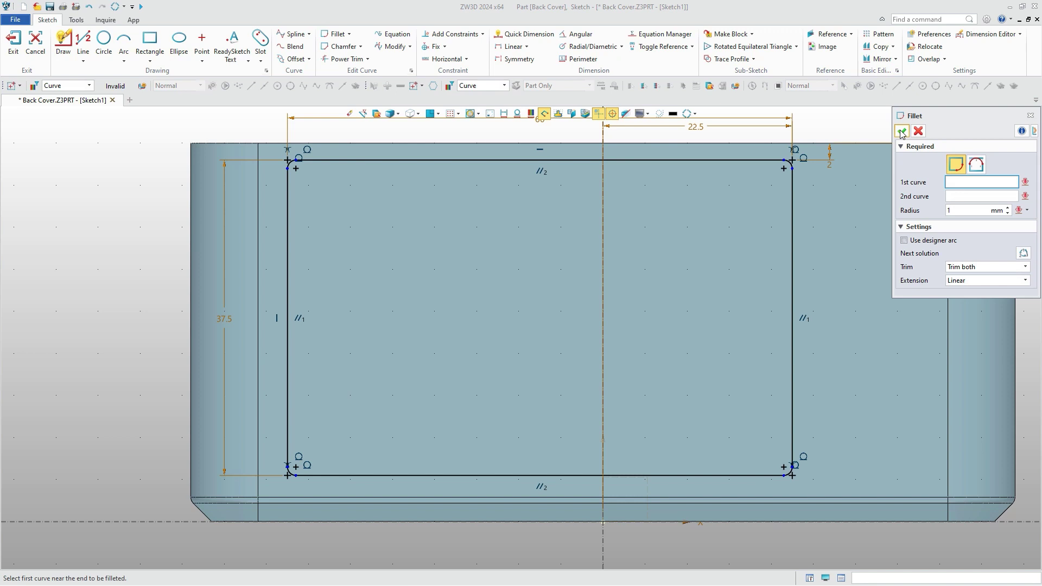
click(916, 132)
Step: Add one horizontal and one vertical construction axis that cross to the right of the rectangle
click(83, 60)
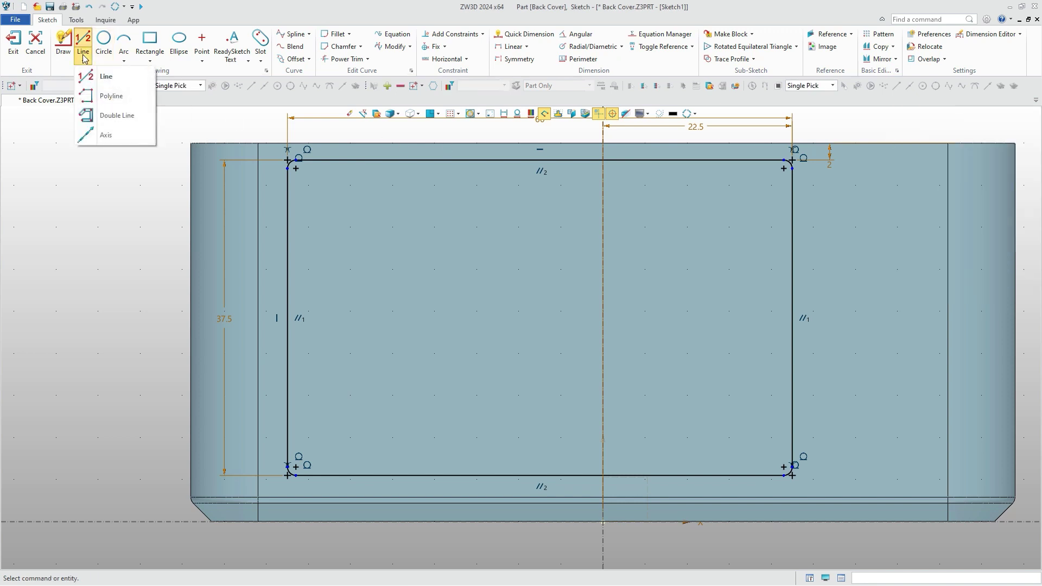
click(103, 134)
middle_drag(756, 294, 524, 298)
click(657, 404)
click(690, 404)
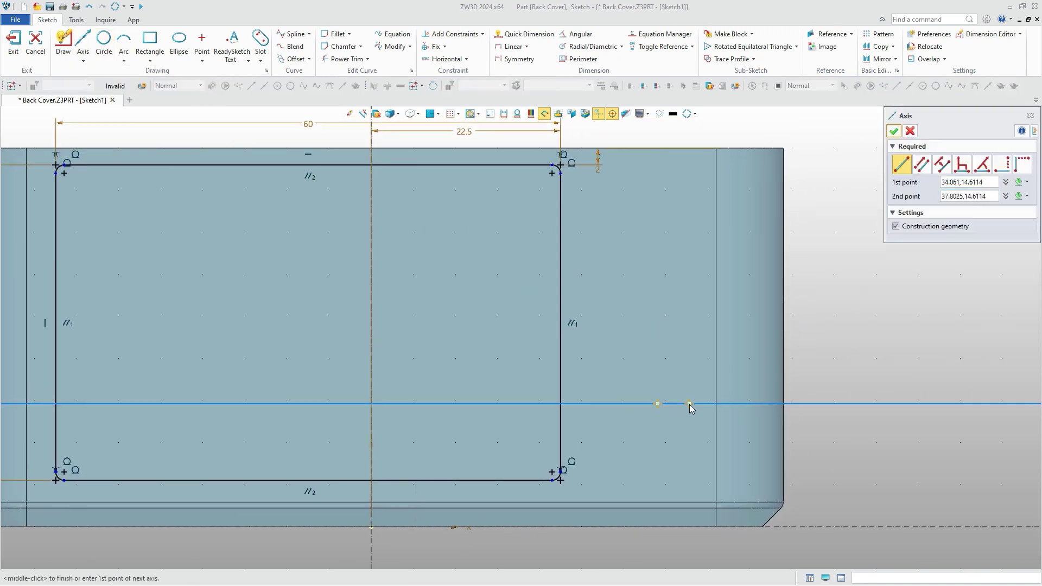
middle_click(675, 370)
middle_click(651, 368)
click(651, 368)
click(652, 398)
middle_click(673, 359)
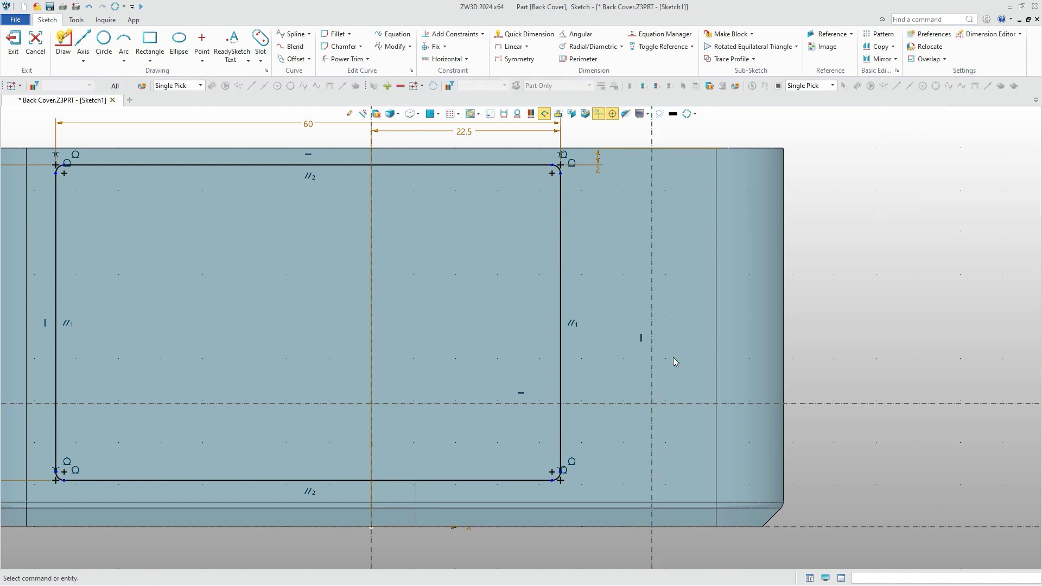
Step: Dimension the new horizontal axis 20 mm above the sketch's horizontal base axis
right_click(820, 324)
click(843, 383)
click(840, 403)
click(839, 526)
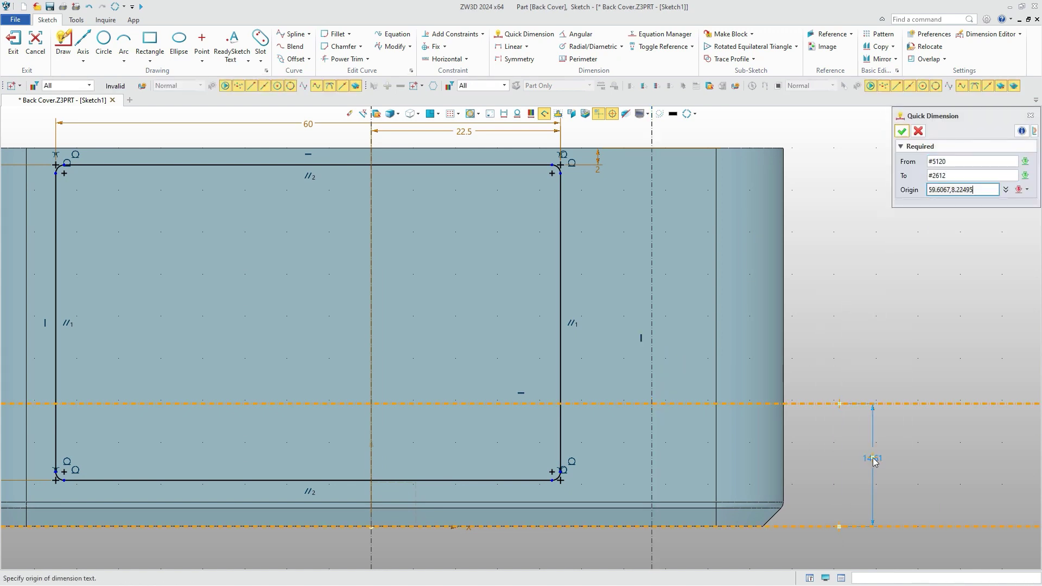
click(873, 458)
text(20)
key(Return)
Step: Dimension the new vertical axis 35.5 mm from the vertical centre axis
click(651, 385)
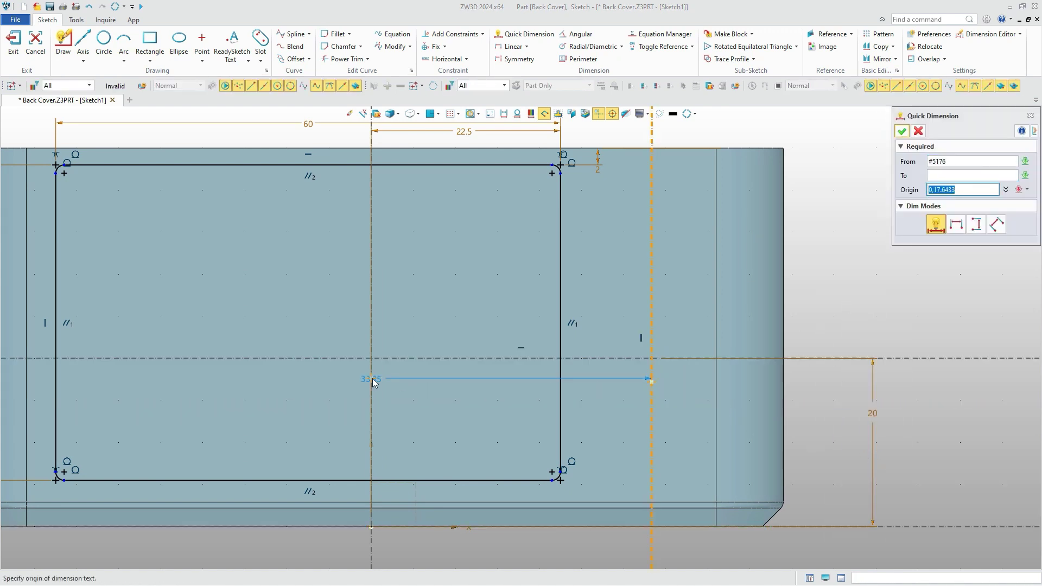
click(542, 546)
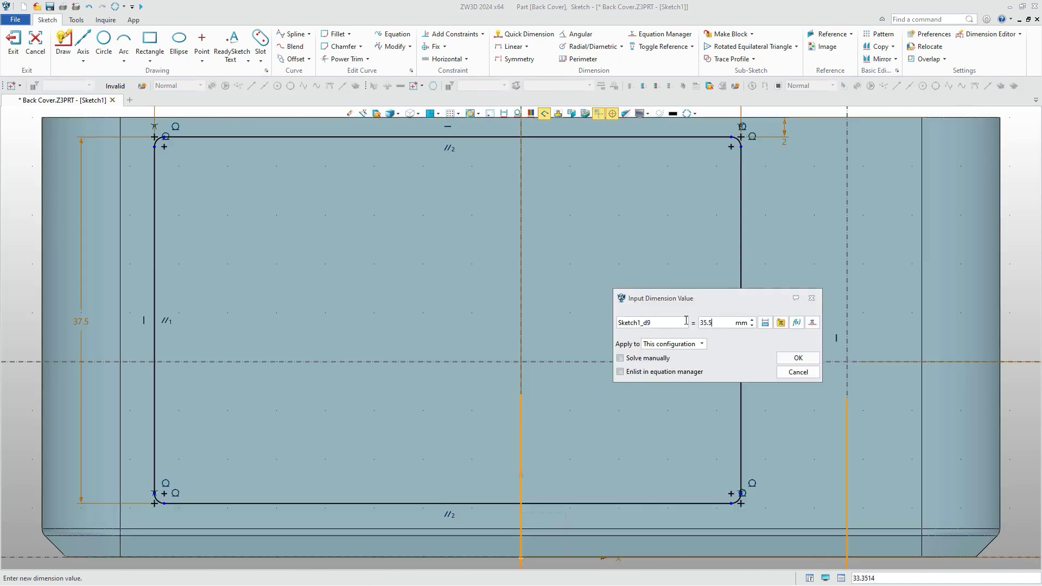
key(Return)
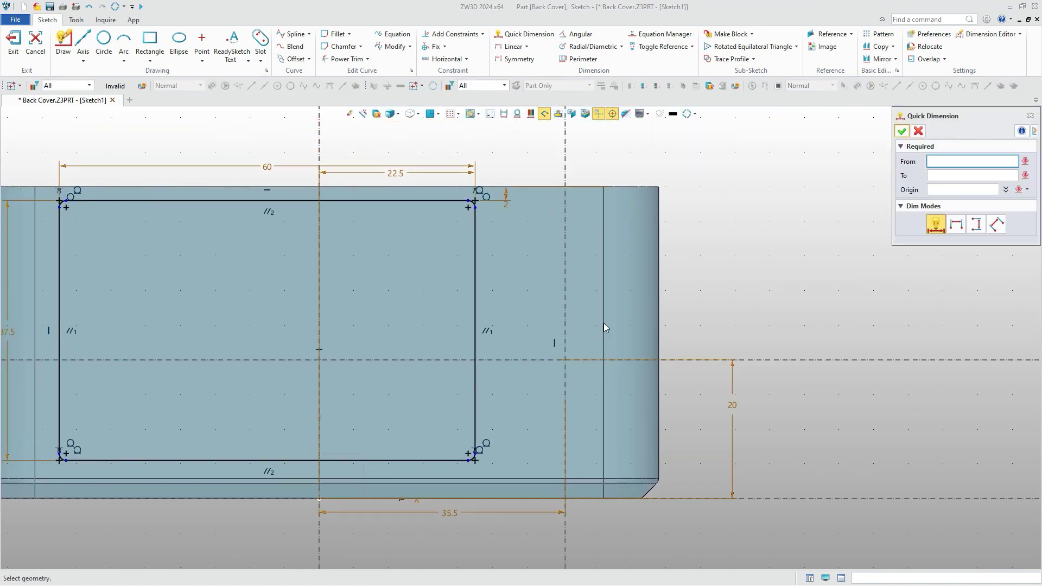
Step: Draw a circle of 2 mm radius centred where the two offset construction axes cross
click(103, 41)
click(565, 359)
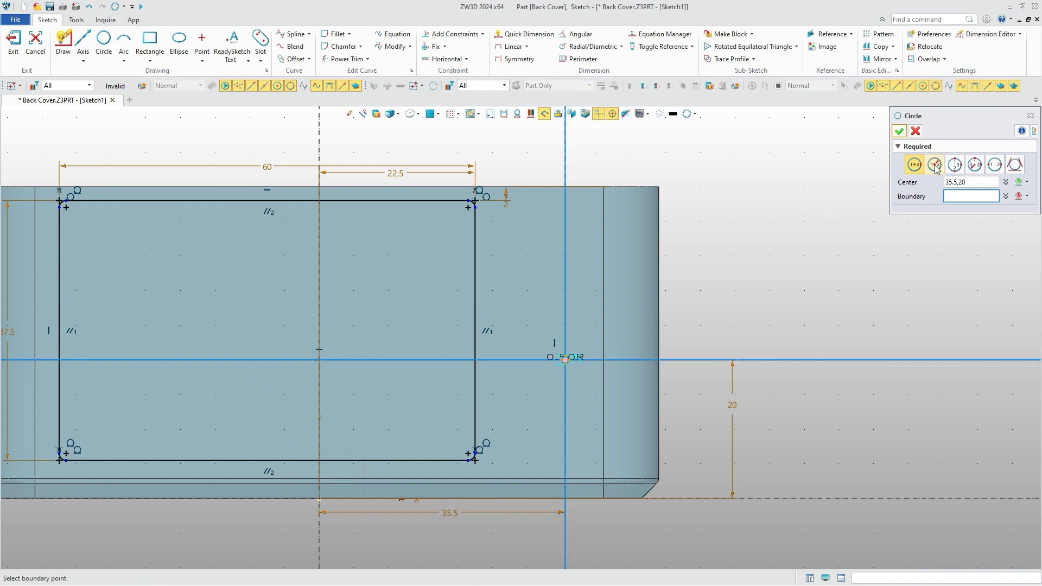
text(2)
key(Return)
click(902, 132)
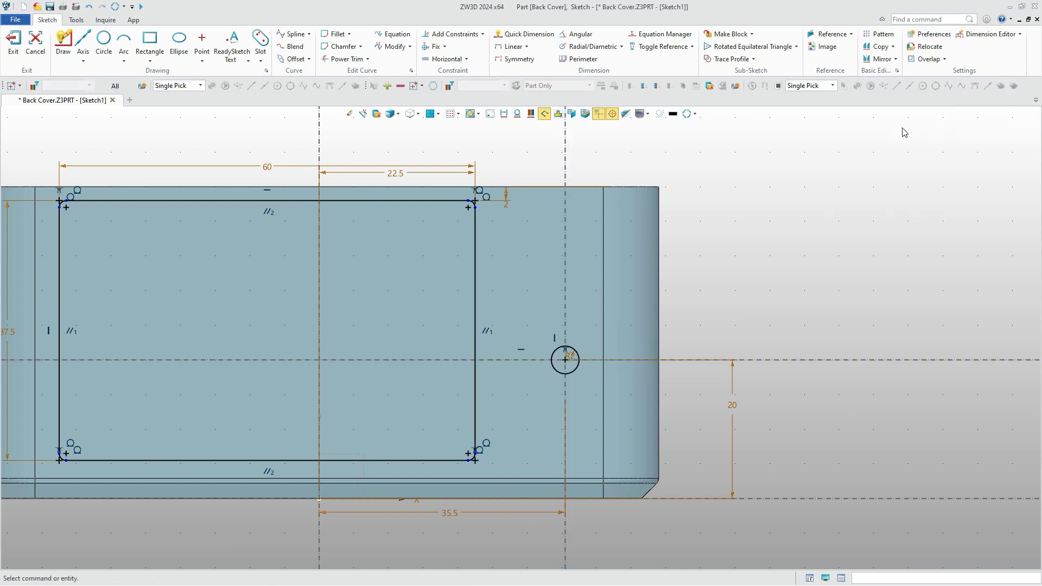
Step: Sketch an arc slot above the circle with its arc centre on the vertical construction axis, and set its centreline arc radius to 6 mm
click(261, 41)
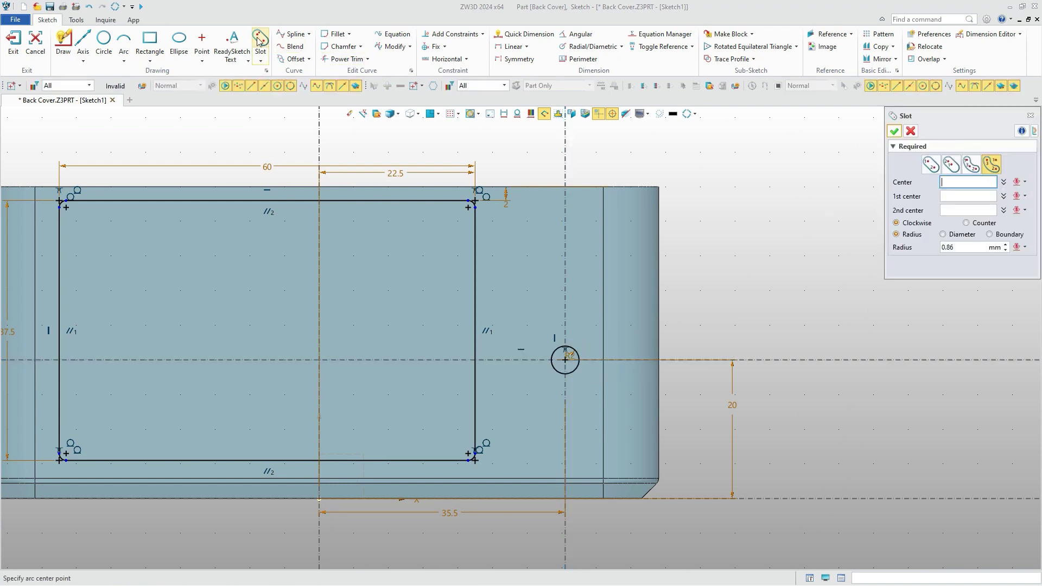
click(564, 397)
scroll(564, 328, up, 3)
click(538, 337)
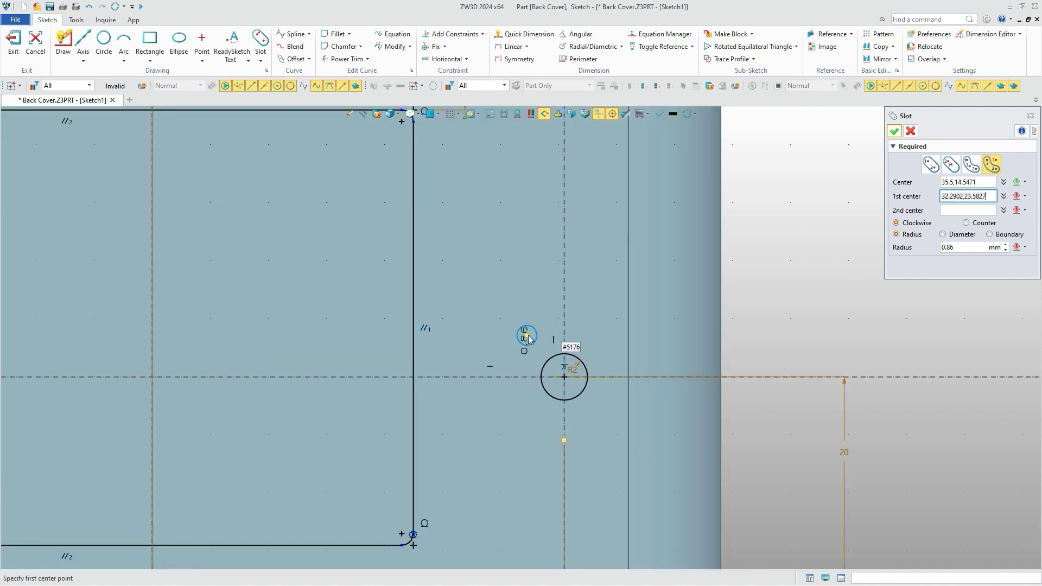
click(610, 342)
click(894, 131)
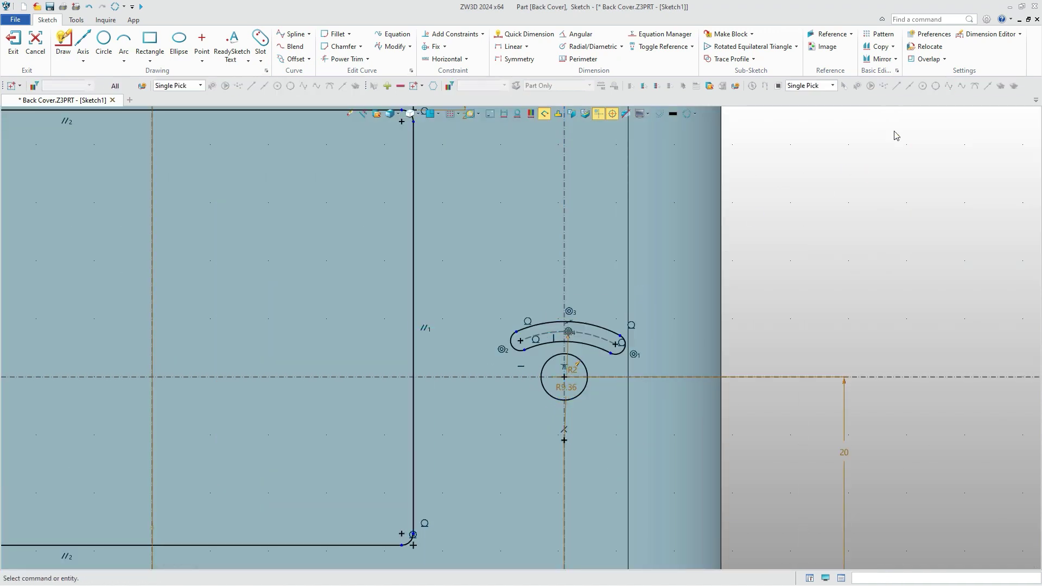
double_click(568, 387)
text(6)
key(Return)
Step: Dimension the slot's arc centre 2.5 mm vertically from the circle's centre
right_click(780, 265)
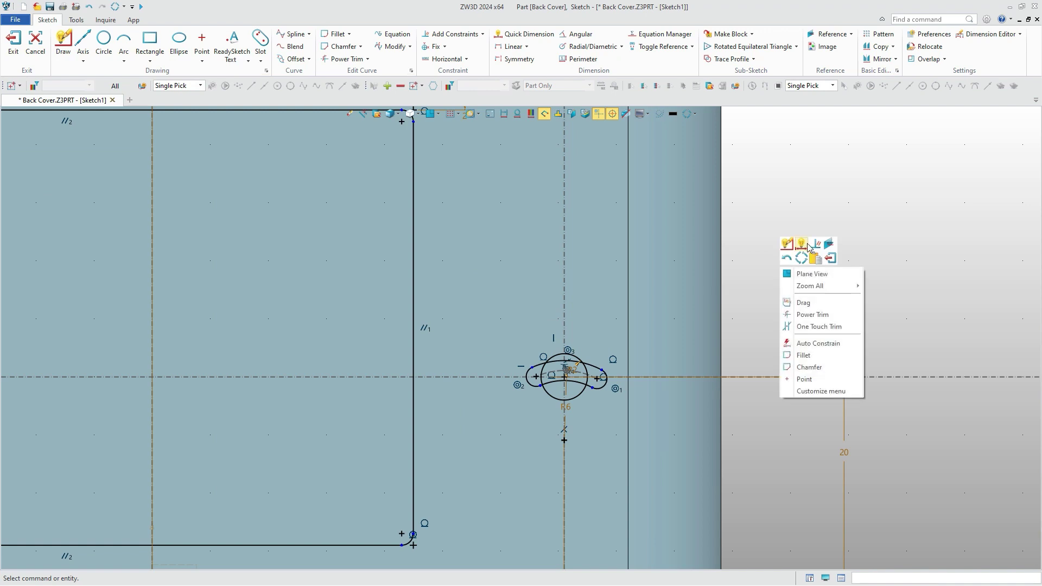
click(802, 244)
click(565, 440)
scroll(560, 379, up, 3)
click(568, 374)
click(751, 435)
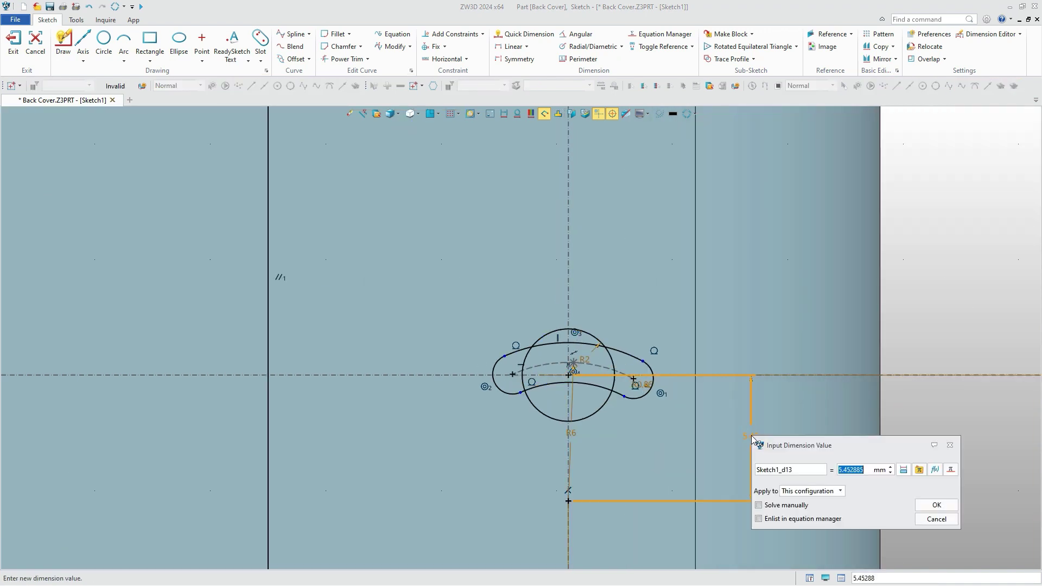
text(2.5)
key(Return)
click(903, 132)
Step: Constrain the slot's two end centres to be symmetric about the vertical construction axis
right_click(896, 199)
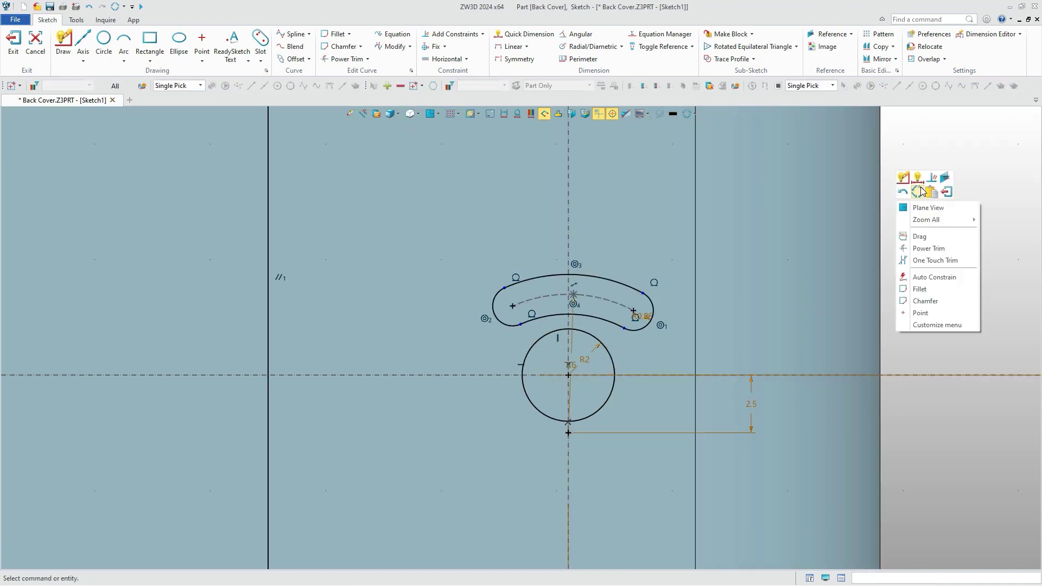
click(918, 190)
click(633, 310)
click(512, 306)
click(568, 234)
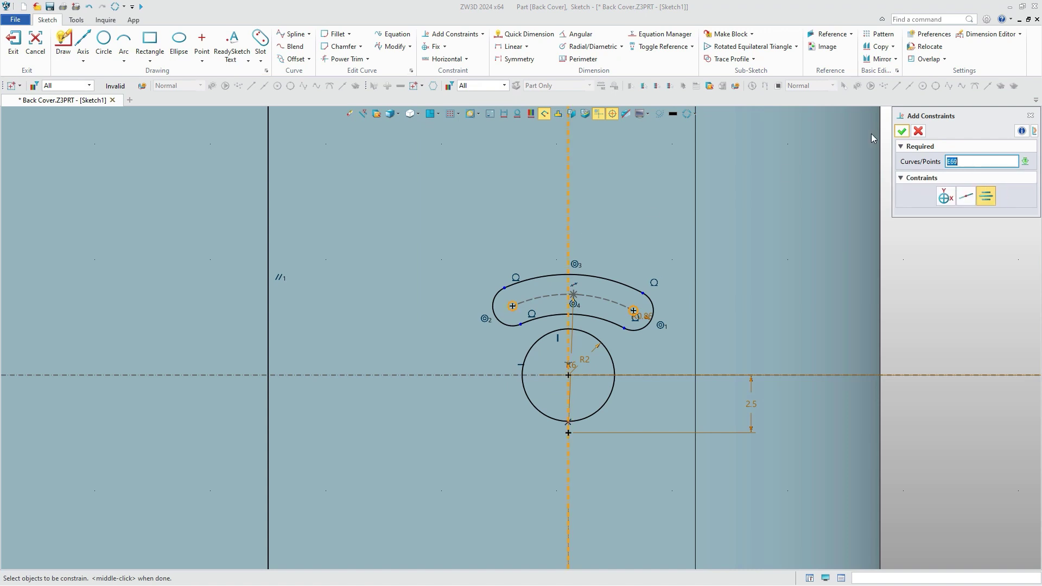
click(902, 131)
Step: Add an angular dimension of 35° to the slot's outer arc
click(580, 34)
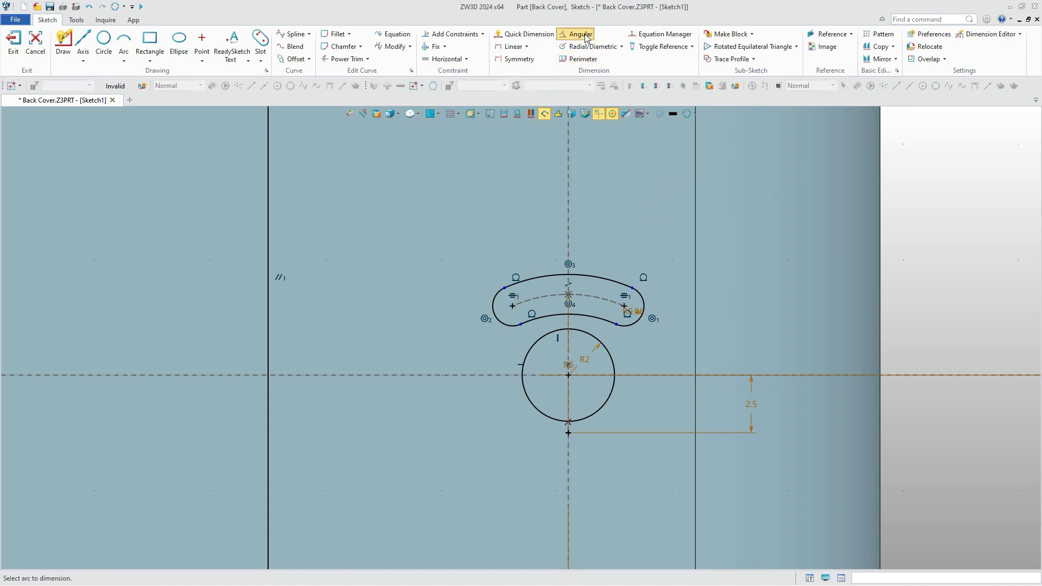
click(597, 278)
click(593, 218)
text(35)
key(Return)
click(900, 133)
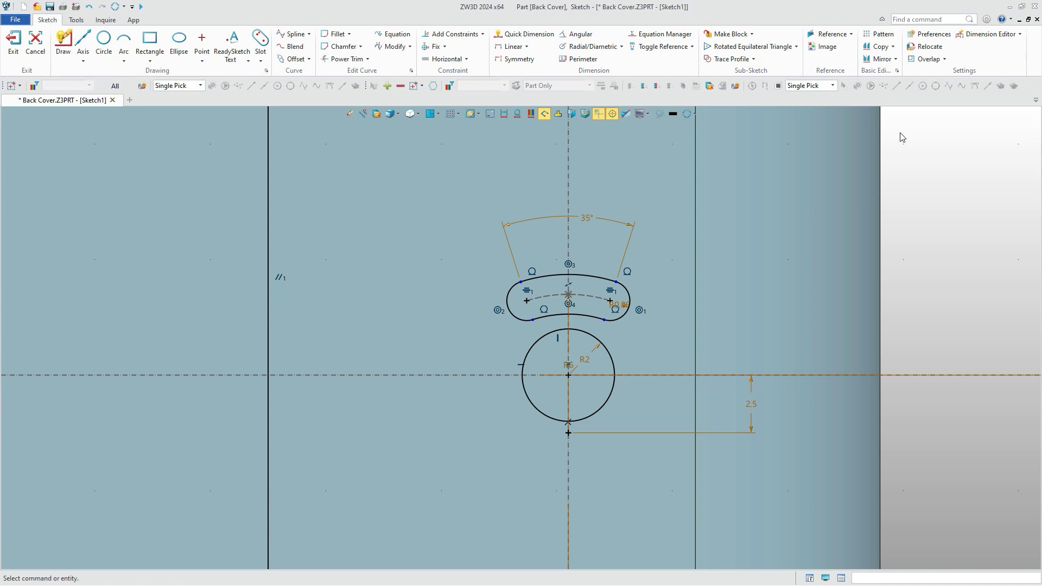
Step: Pattern the arc slot circularly around the circle's centre as four instances at a 90° pitch angle
click(883, 35)
drag(446, 216, 664, 329)
click(963, 196)
click(568, 376)
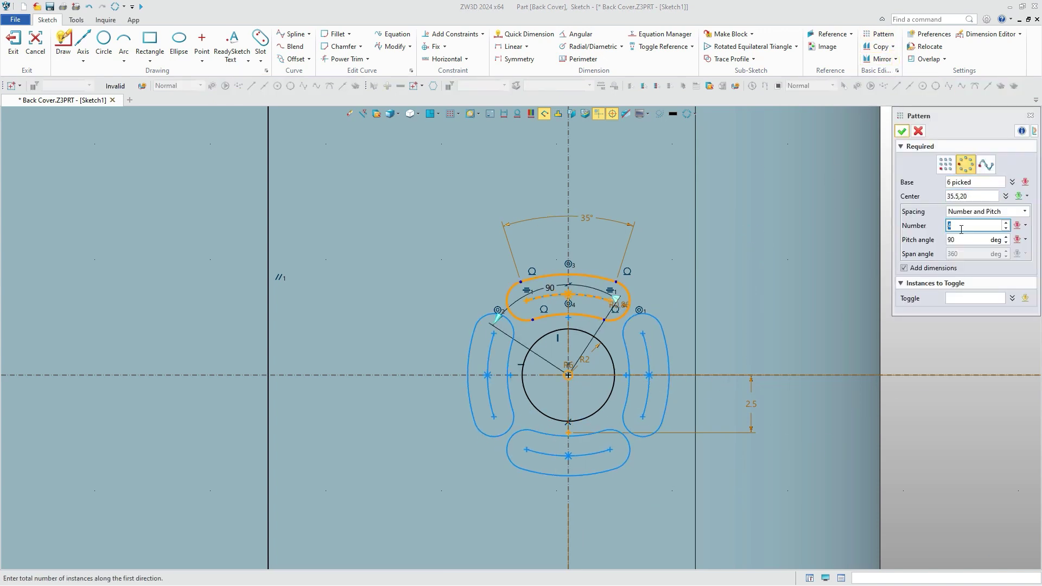
click(901, 130)
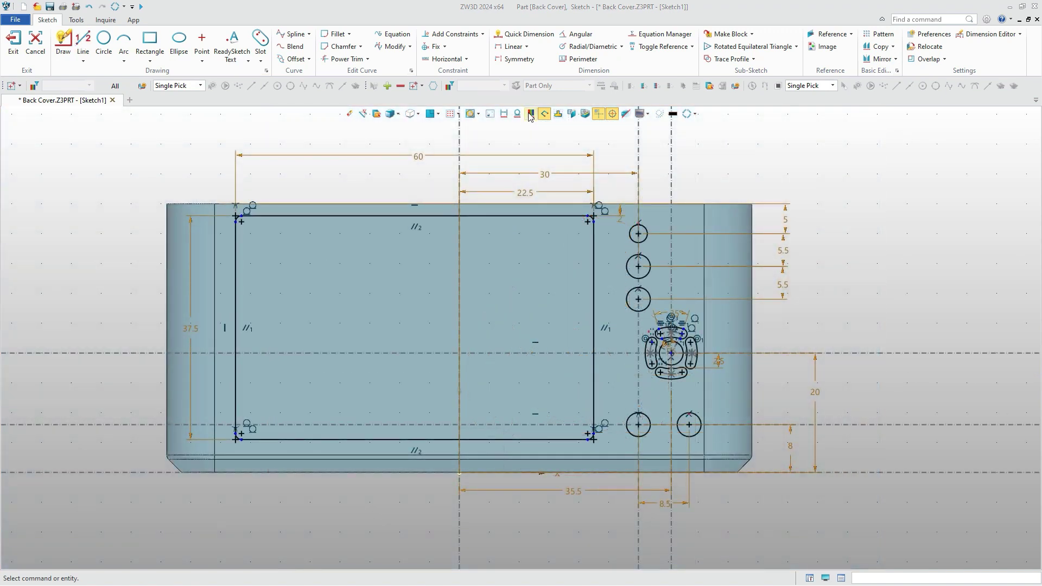
Step: Finish the sketch and extrude-cut the screen and button profiles through the cover from 0 to 83 mm
click(530, 115)
click(530, 115)
click(13, 43)
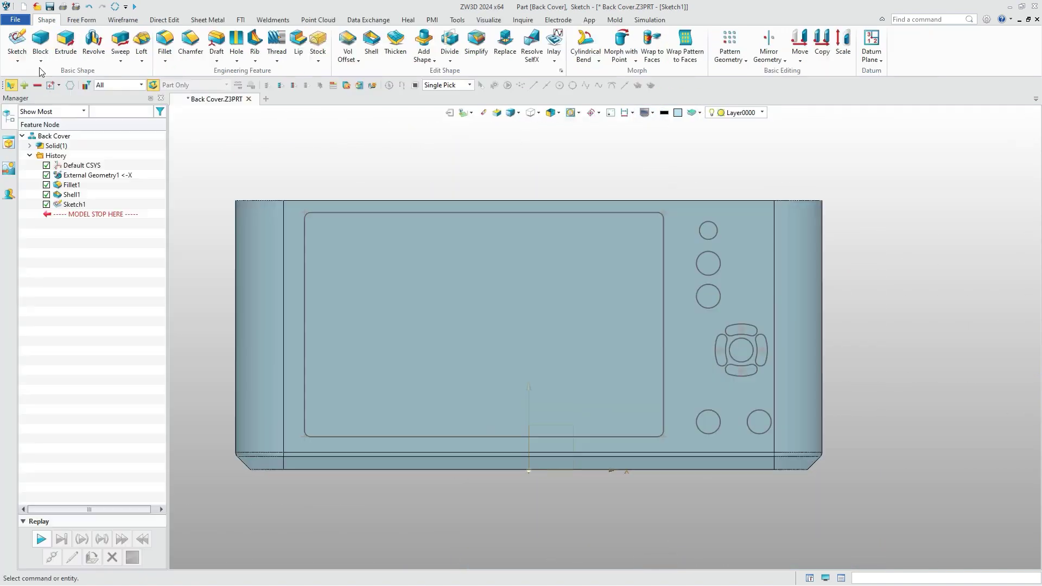
click(66, 43)
middle_click(95, 136)
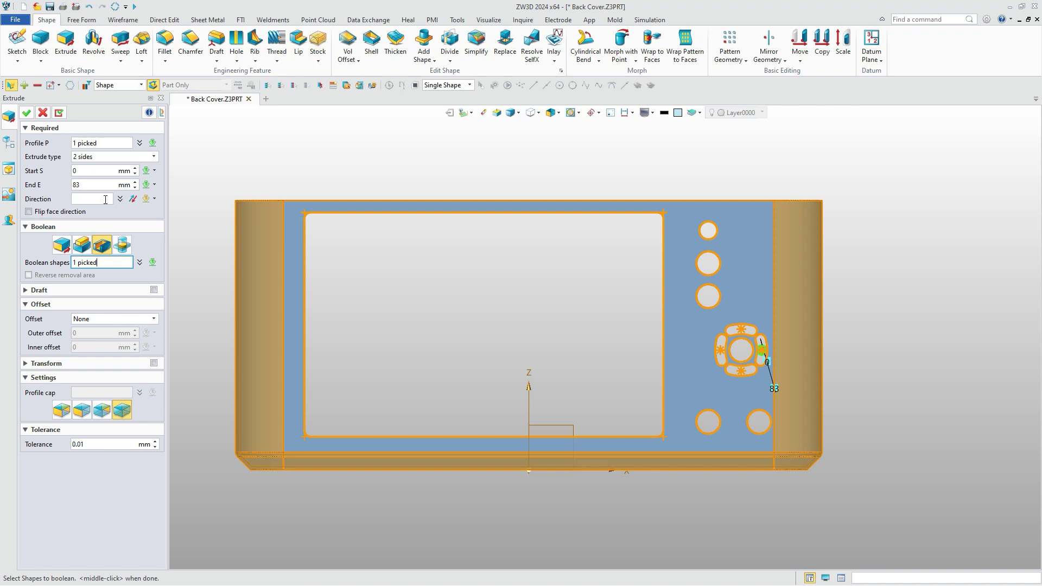
click(26, 113)
Step: Chamfer the outer edges of all round button holes and the four arc slots with a 0.1 mm setback
click(191, 42)
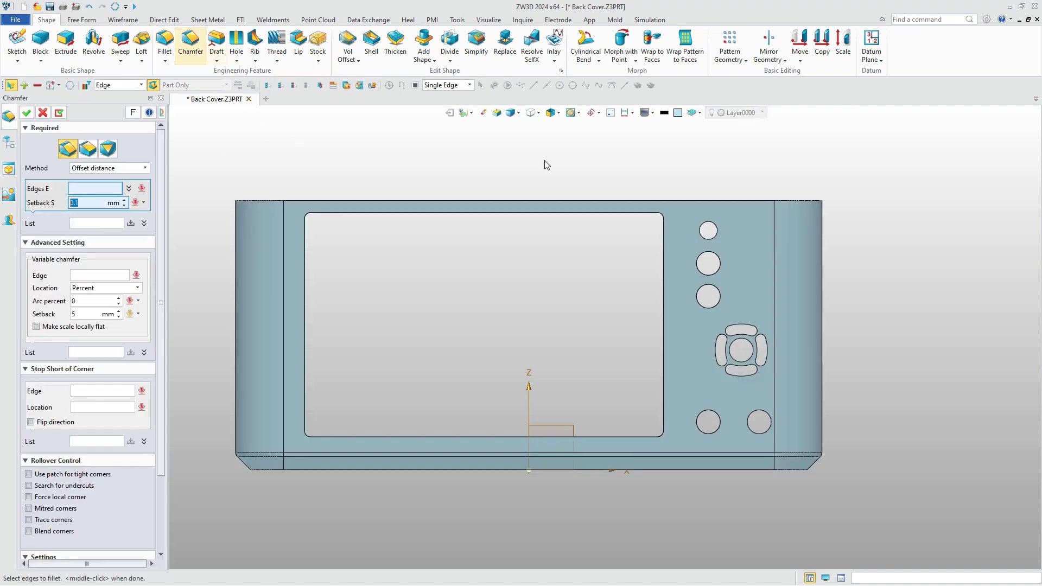
scroll(692, 226, up, 3)
click(686, 225)
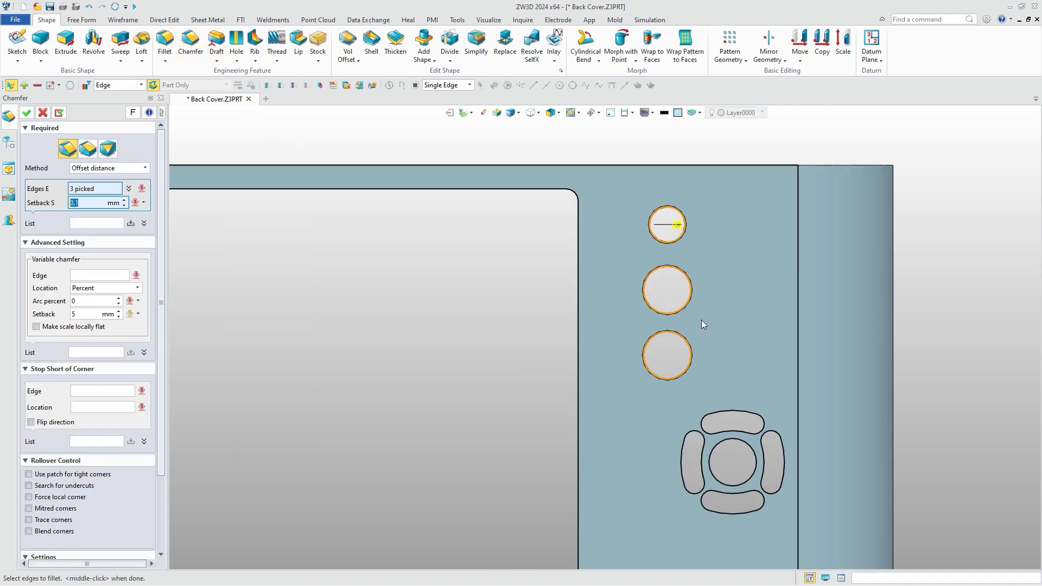
middle_drag(701, 320, 638, 172)
click(687, 263)
shift+click(701, 292)
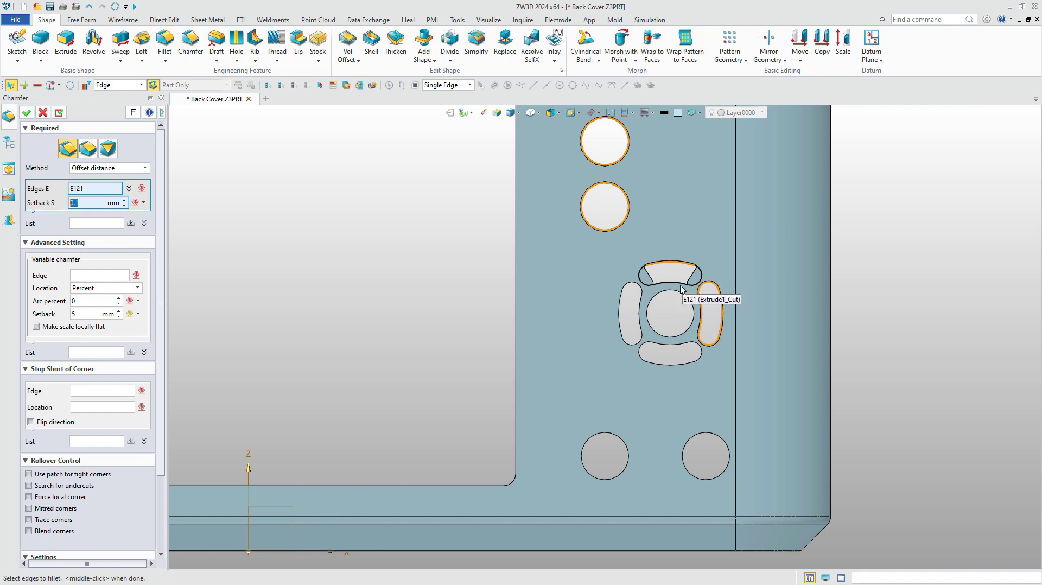
shift+click(680, 286)
shift+click(668, 289)
shift+click(640, 295)
shift+click(653, 343)
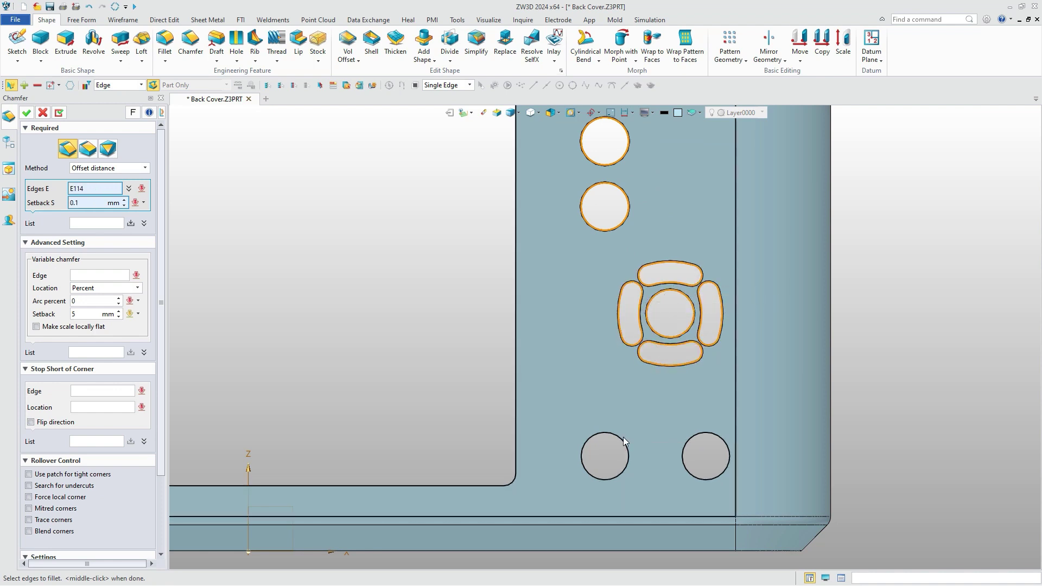
click(622, 441)
click(691, 437)
middle_click(694, 442)
Step: Apply a lip with both offsets at -0.2 mm along the outer edges of the screen opening
right_drag(529, 221, 551, 251)
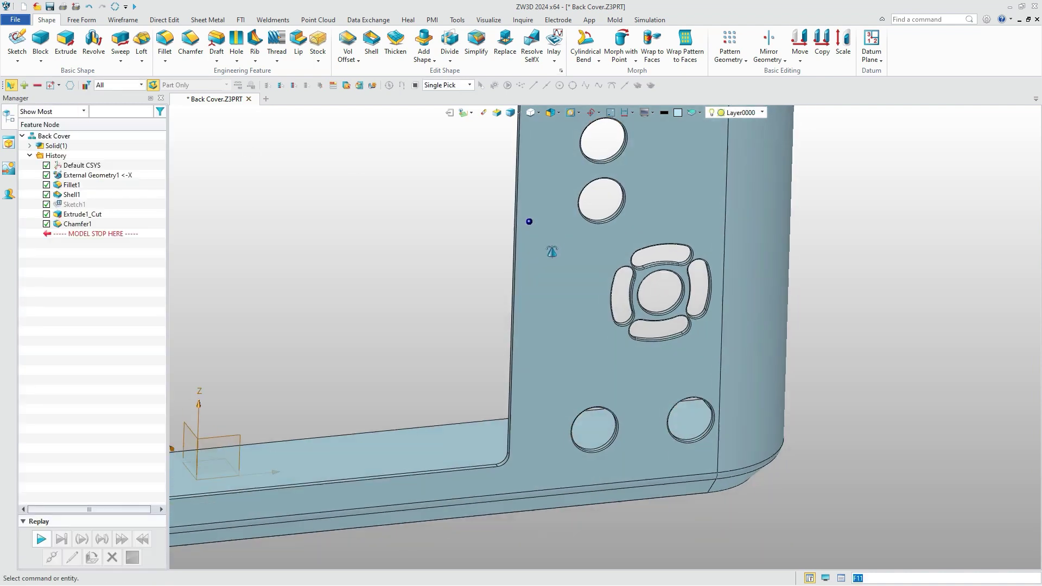
scroll(501, 388, up, 3)
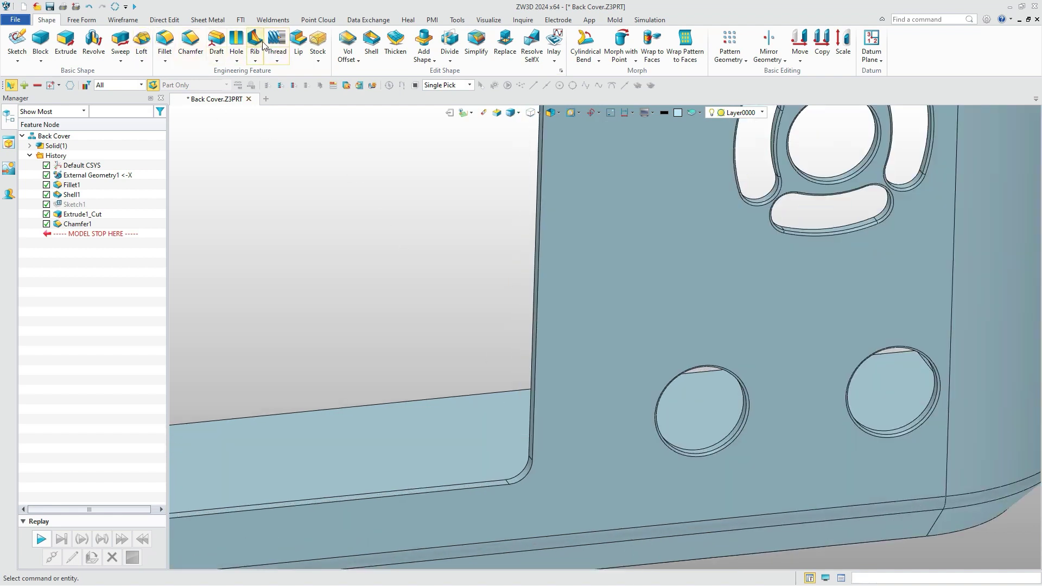
click(298, 43)
shift+click(526, 472)
click(534, 469)
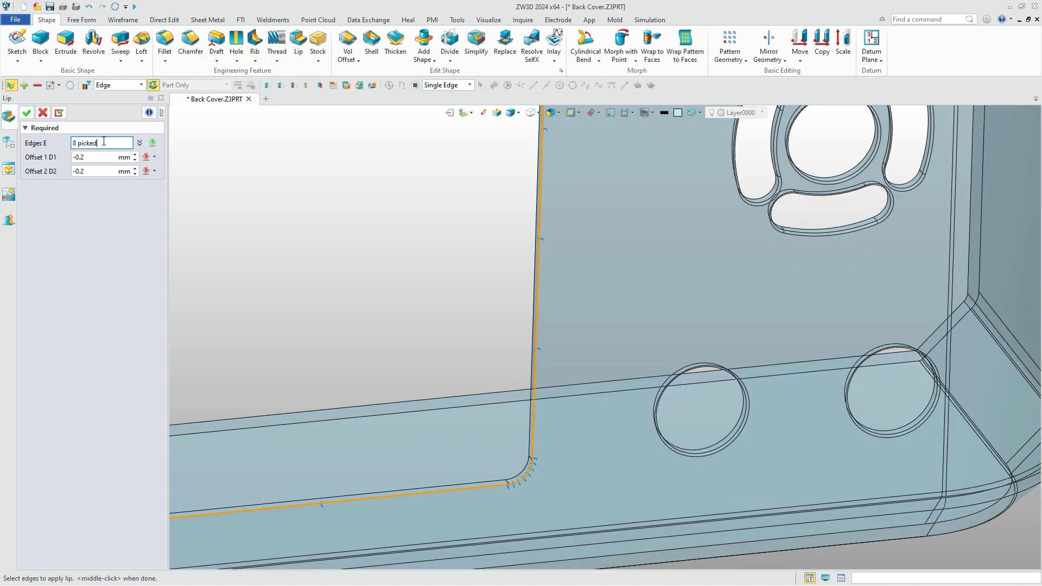
middle_click(542, 320)
Step: Start a sketch on the cover's open rim face and draw a 0.5 mm radius circle centred on the rim's upper outer corner
scroll(564, 313, down, 5)
right_drag(575, 312, 830, 304)
scroll(288, 180, up, 5)
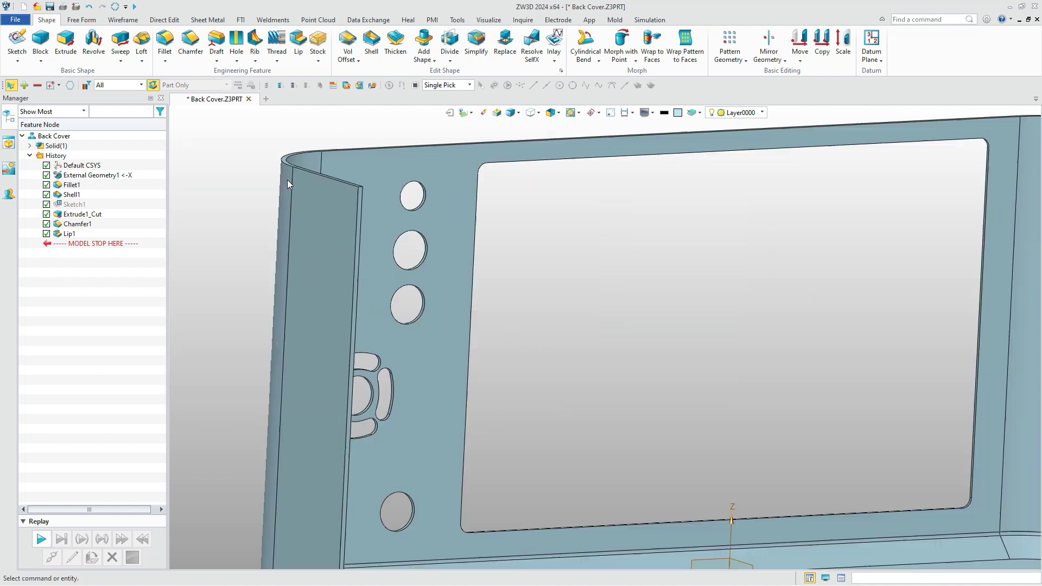
click(17, 43)
click(394, 200)
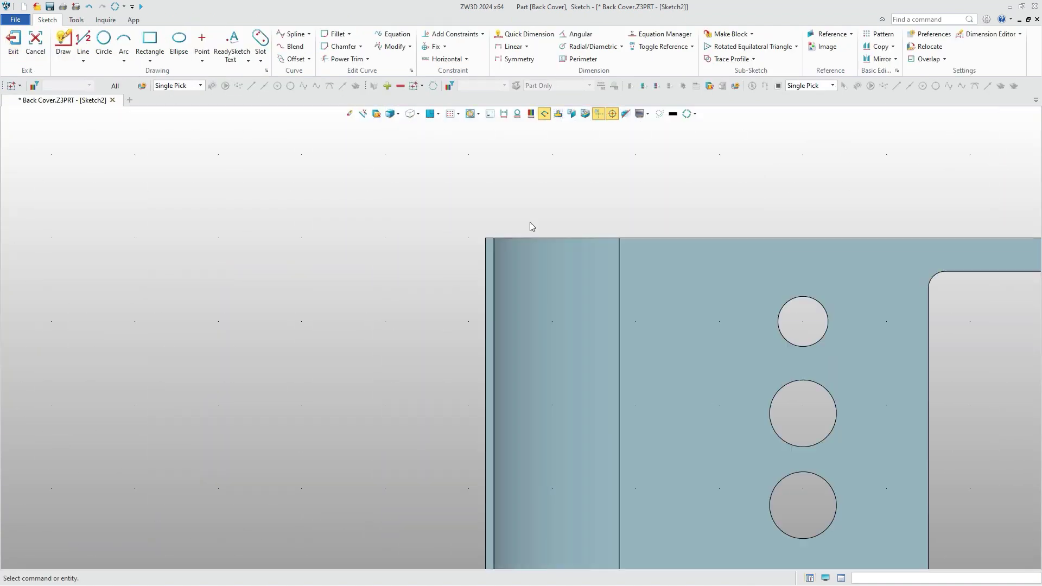
click(104, 41)
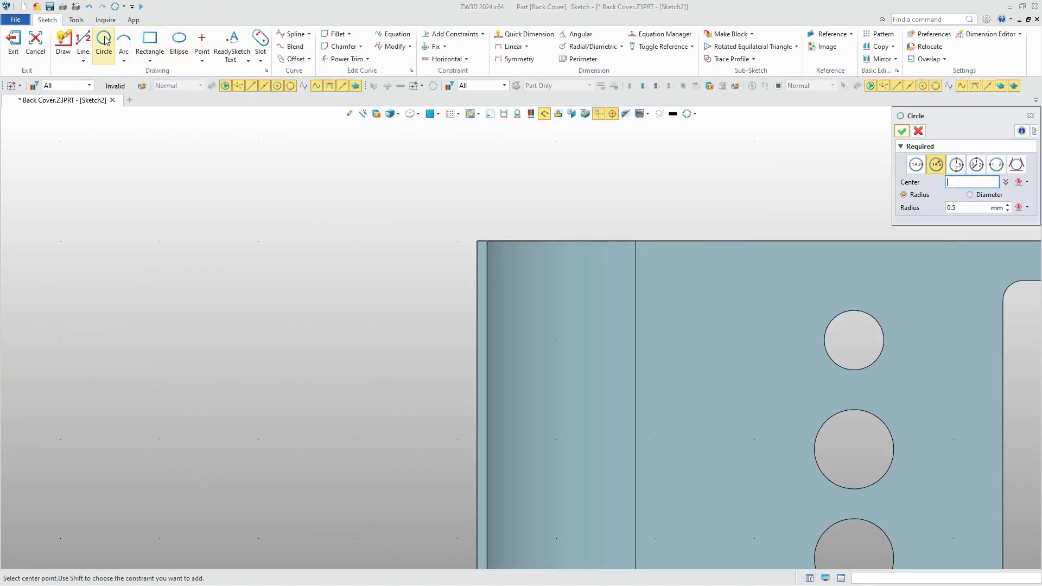
click(476, 241)
click(901, 130)
scroll(483, 240, up, 4)
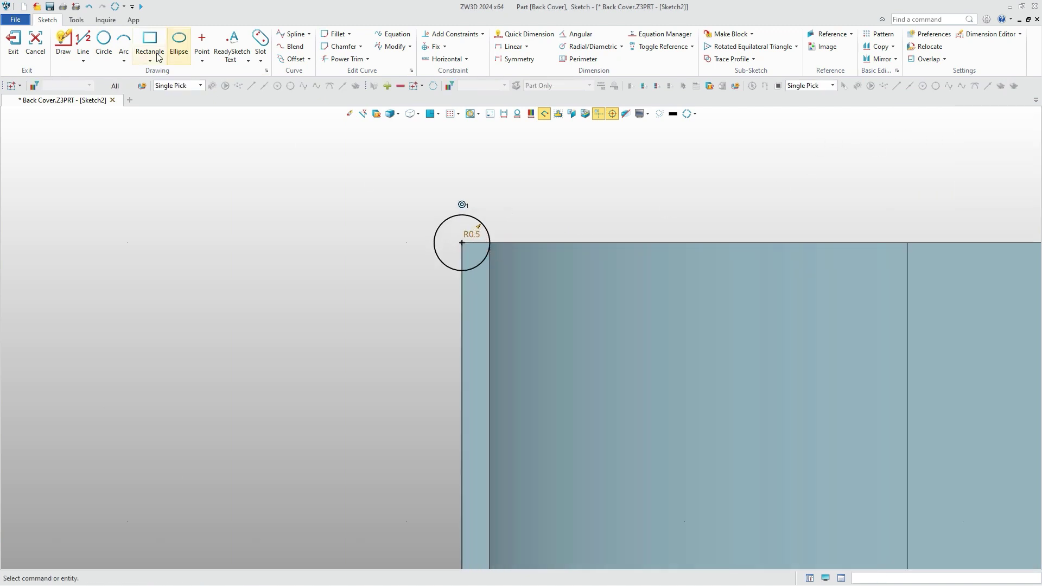
Step: Draw a vertical and a horizontal radius line from the circle's centre, and trim the circle to the outer lower quarter sector
click(83, 40)
click(461, 243)
click(462, 271)
click(461, 243)
click(434, 242)
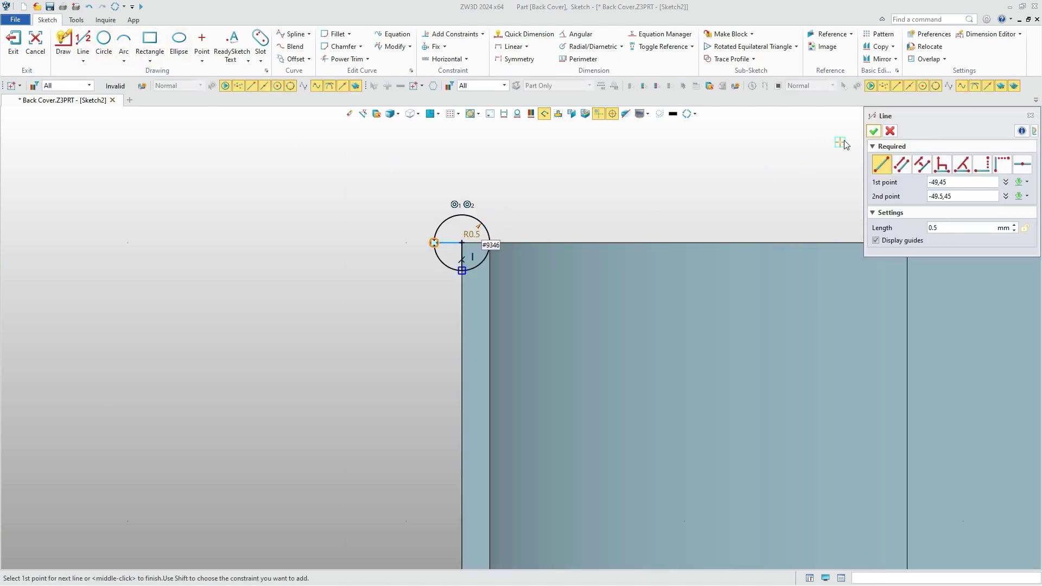
click(873, 131)
click(352, 61)
drag(430, 182, 488, 239)
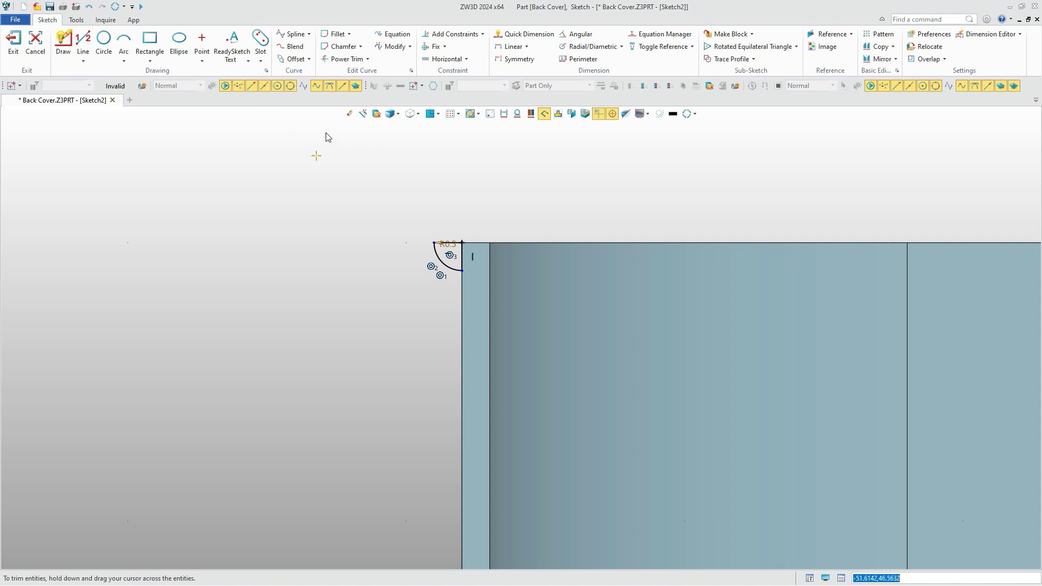
Step: Fillet the quarter sector's outer corner with a 0.1 mm radius and finish the sketch
click(337, 34)
click(438, 257)
click(438, 257)
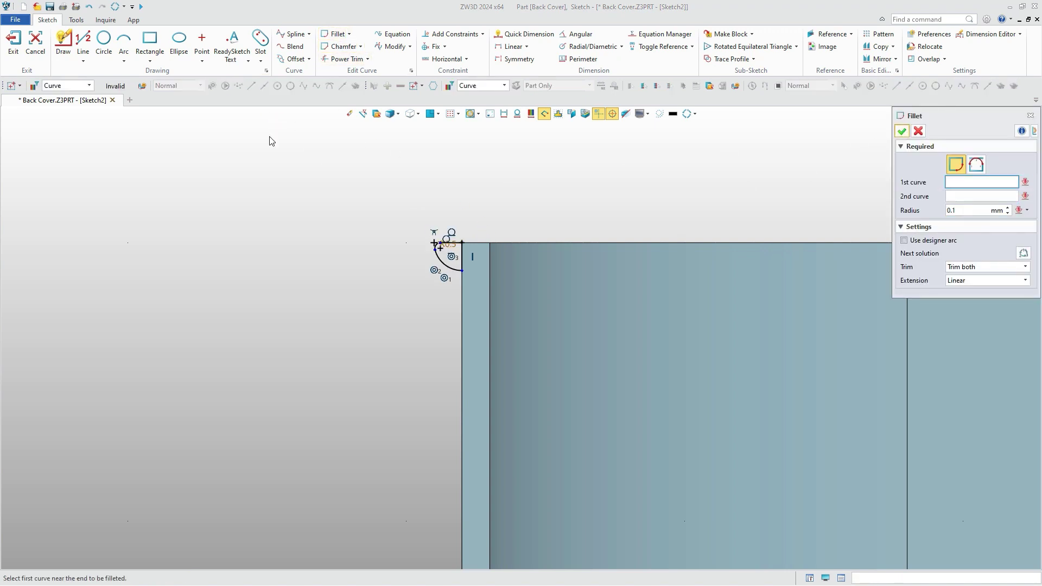
click(13, 44)
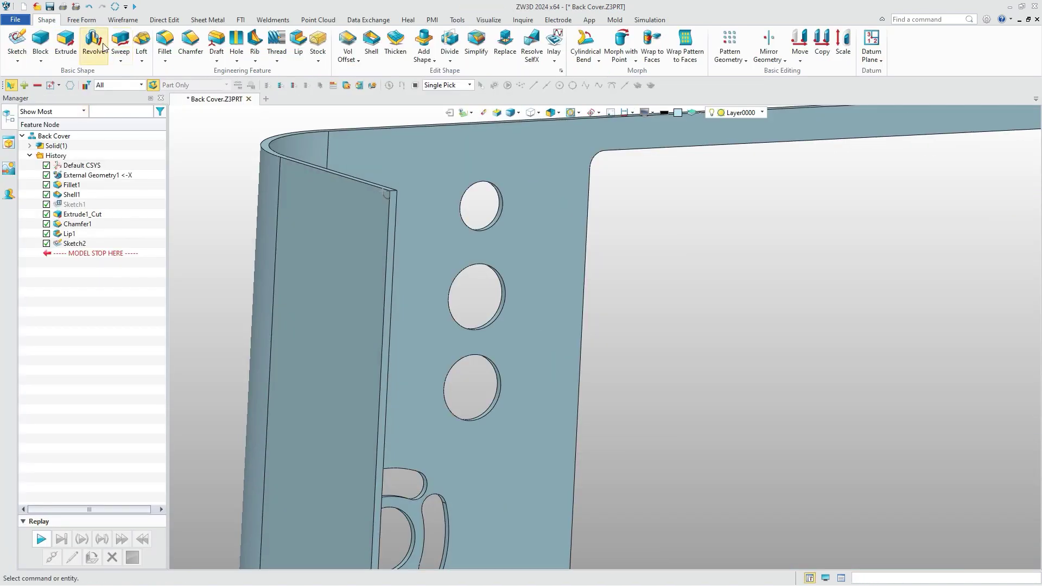
Step: Sweep the quarter-round profile along the cover's upper outer edge chain and add it to the body
click(120, 43)
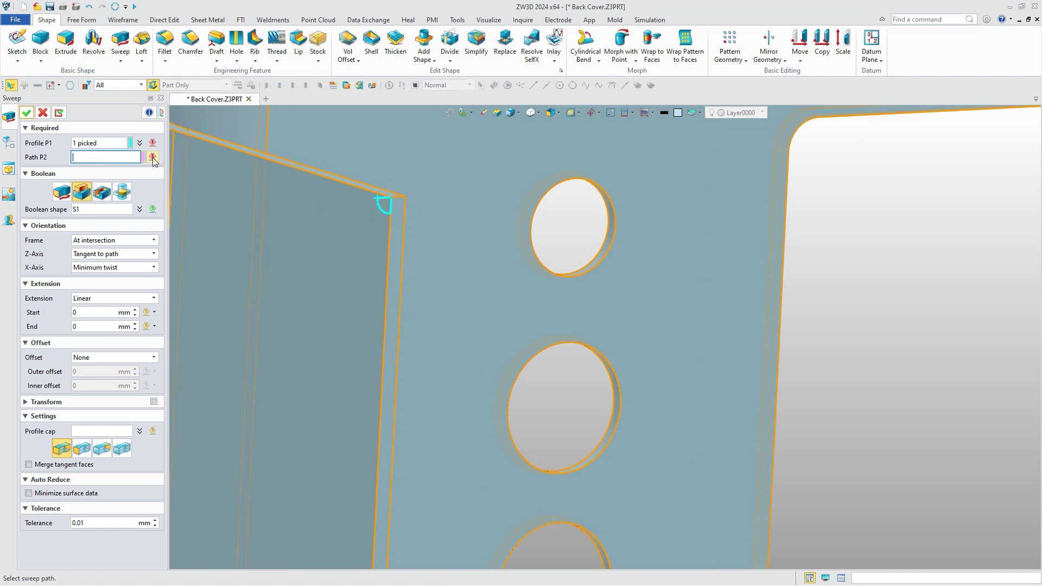
click(152, 157)
click(281, 164)
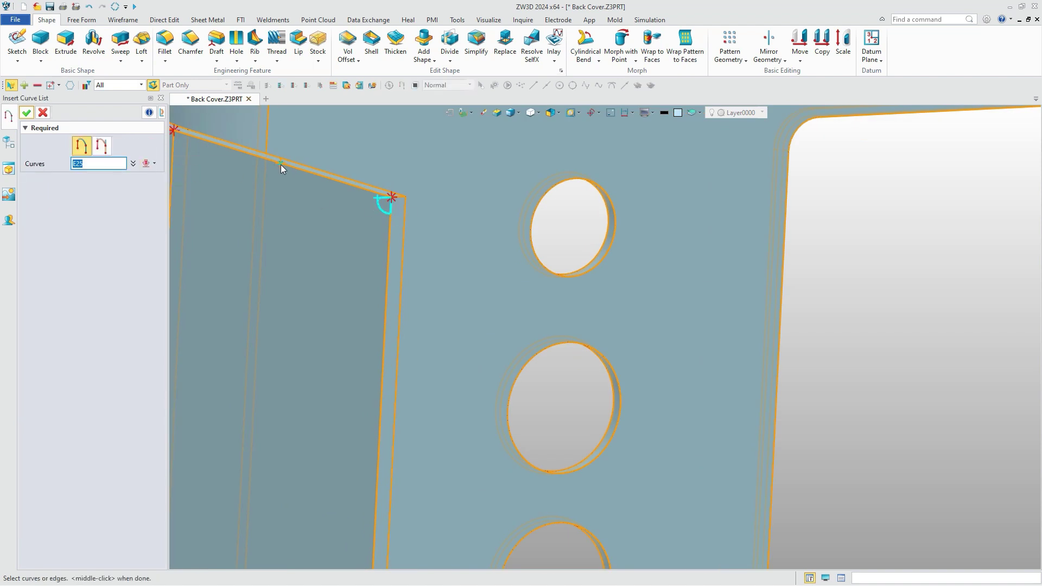
click(26, 113)
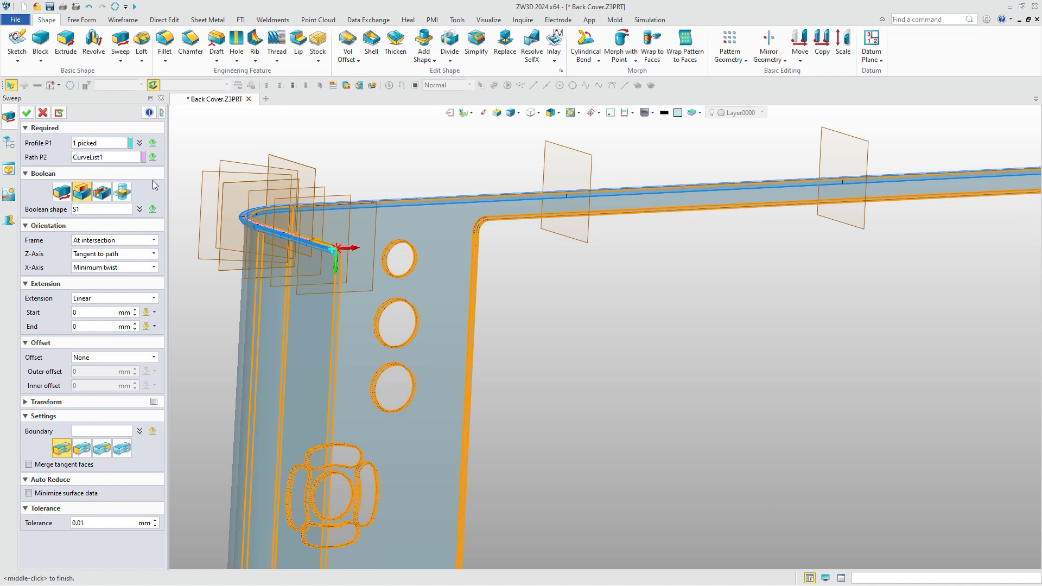
click(26, 113)
Step: Start a sketch facing the cover's side and draw a rectangle about 14.9 mm wide and 29.9 mm high on it
scroll(320, 211, down, 5)
right_drag(461, 244, 309, 233)
click(17, 42)
click(429, 395)
click(27, 113)
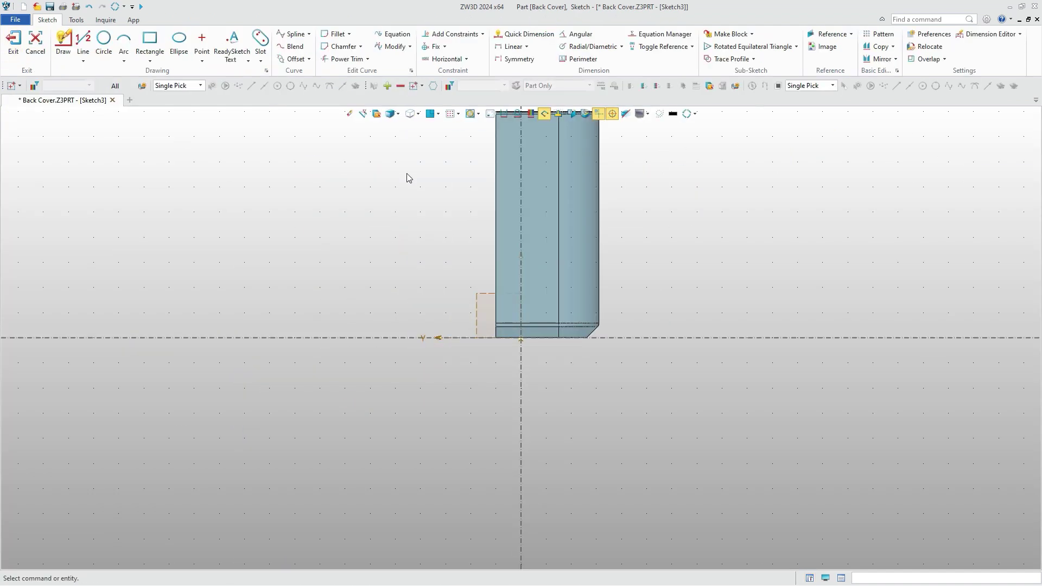
middle_drag(407, 176, 342, 250)
click(149, 42)
click(443, 221)
click(518, 371)
middle_click(593, 304)
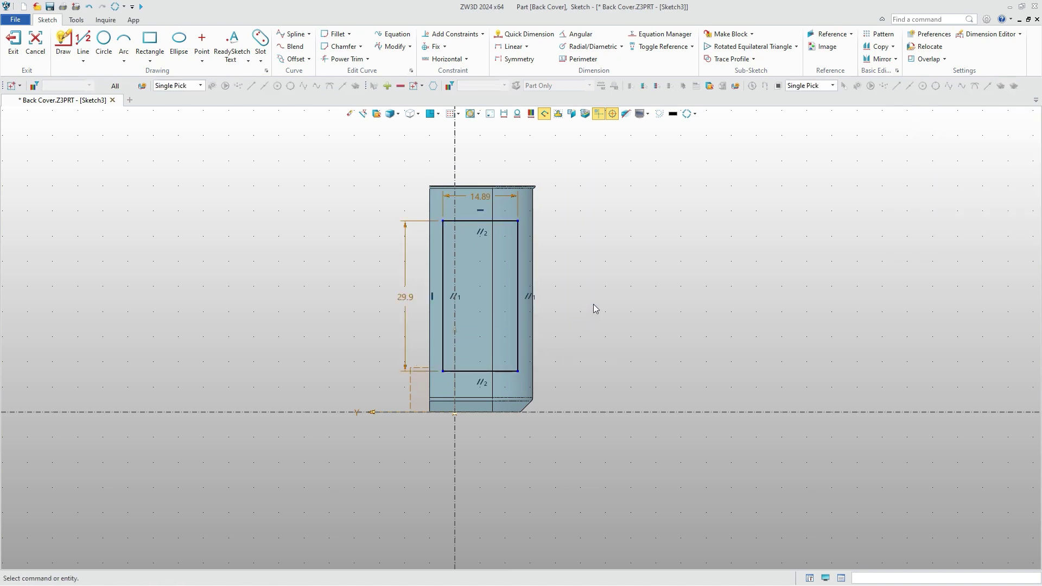
Step: Set the side rectangle's width to 16 mm and its height to 30 mm
double_click(481, 197)
text(16)
key(Return)
double_click(407, 297)
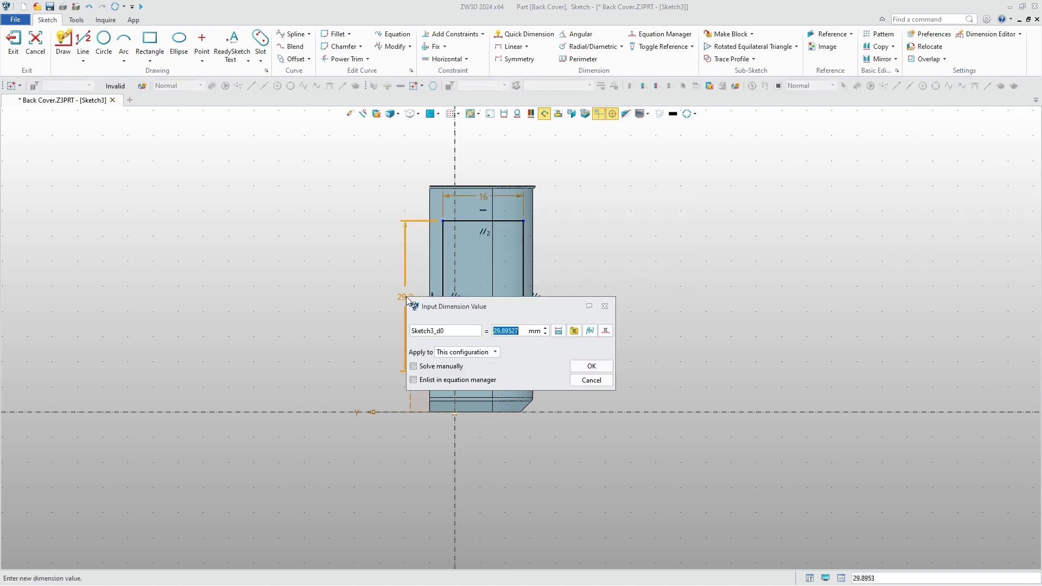
text(30)
key(Return)
Step: Dimension the rectangle's upper corner 37.5 mm above the horizontal axis
right_click(609, 253)
click(629, 272)
click(523, 221)
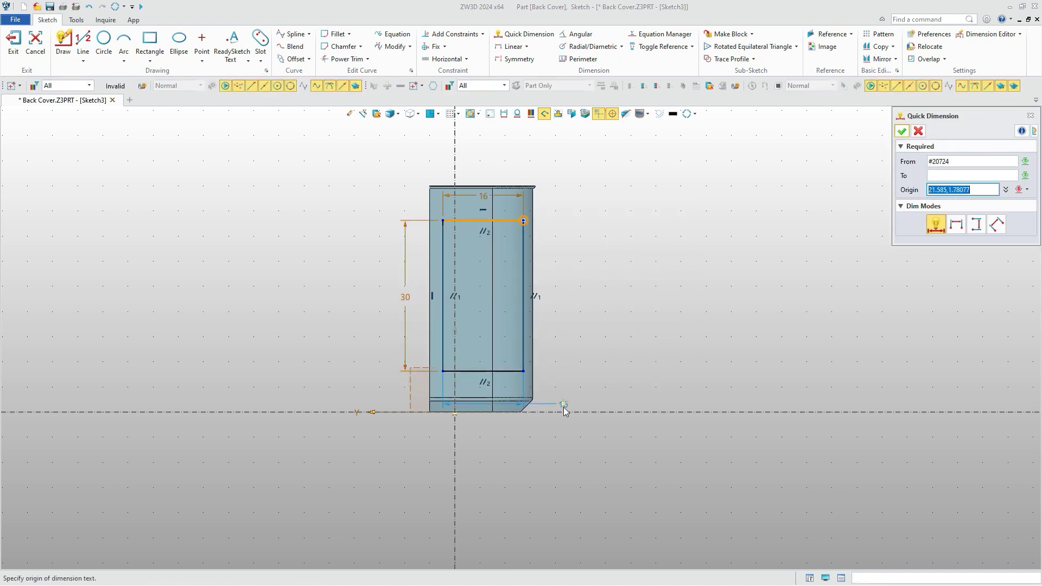
click(562, 412)
click(603, 295)
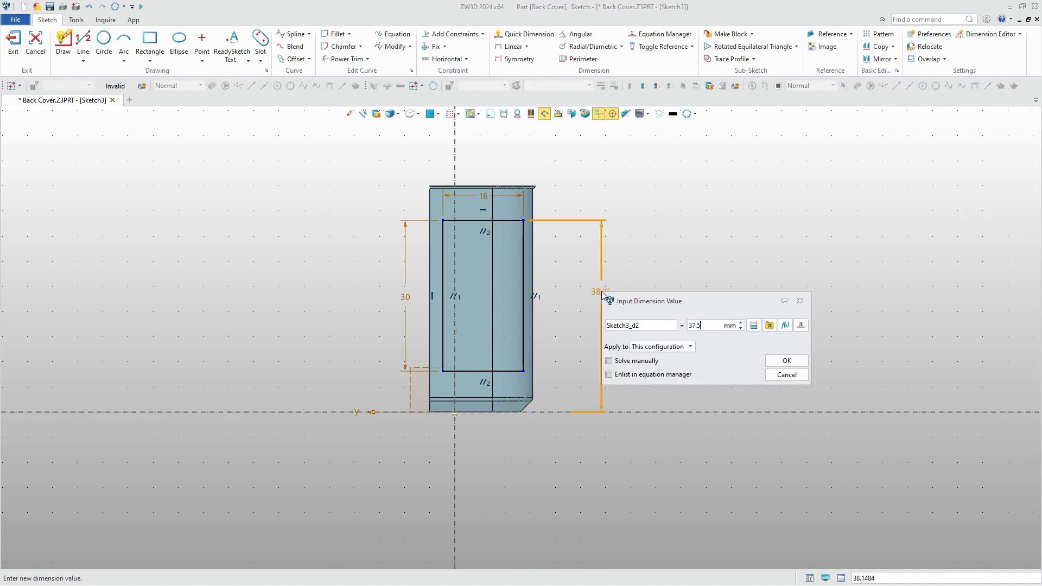
key(Return)
Step: Dimension the rectangle's vertical edge 1 mm from the cover's straight open edge
click(443, 304)
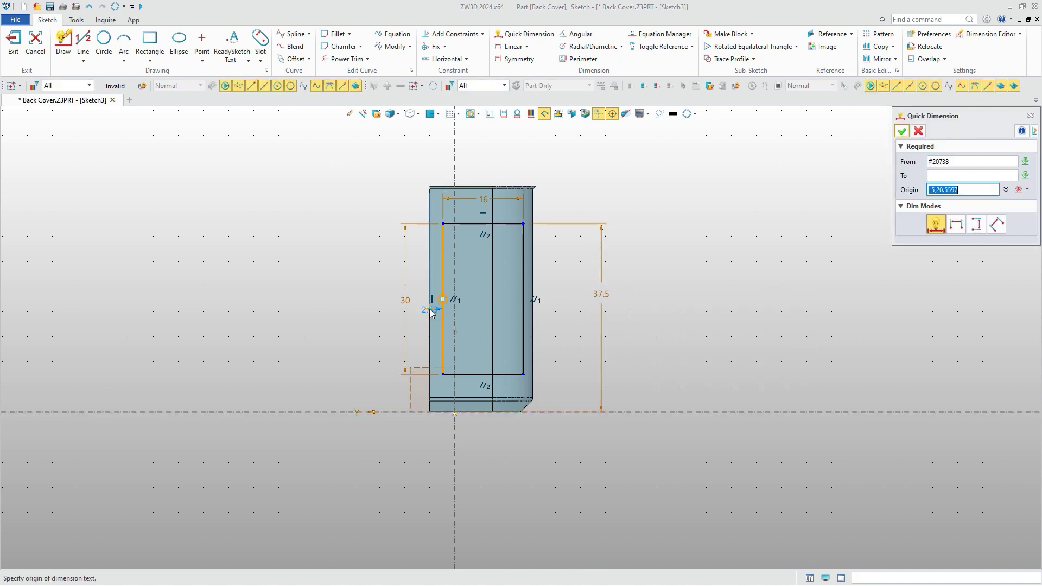
click(430, 310)
click(428, 153)
text(1)
key(Return)
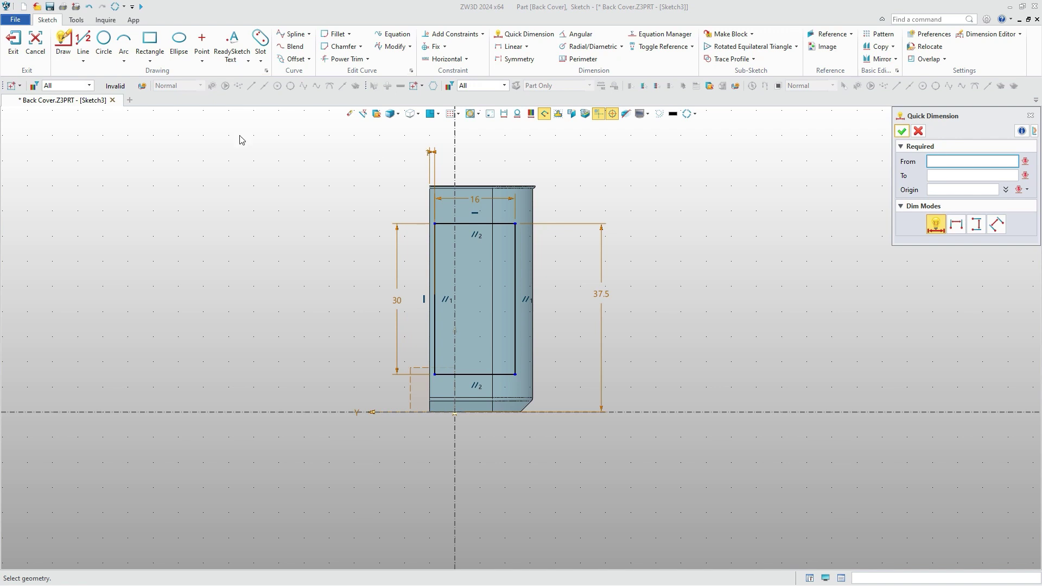
Step: Finish the sketch and extrude the rectangle from 0 to 83 mm through the cover's side as a separate base body
click(13, 43)
click(66, 43)
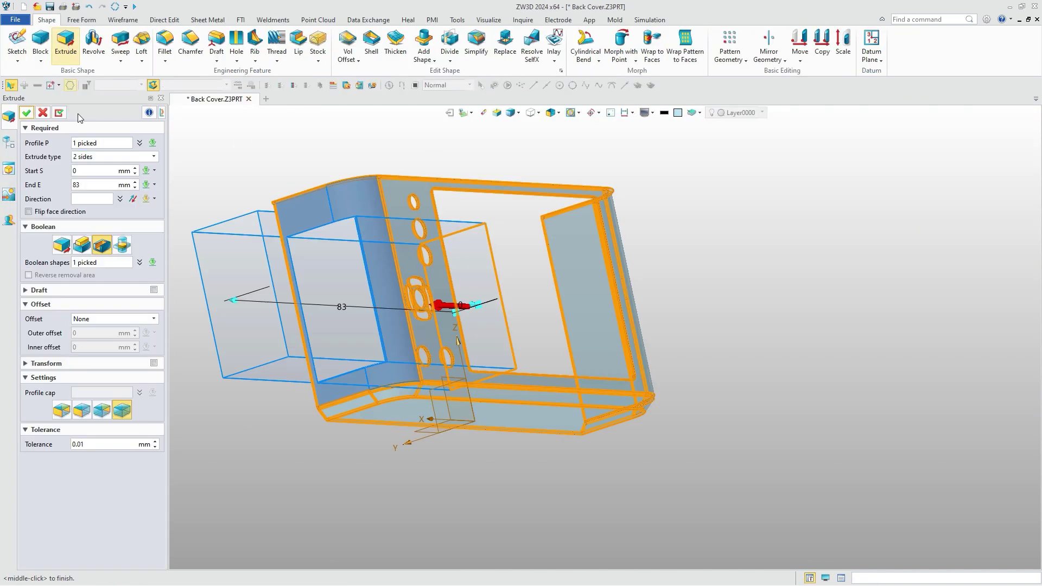
click(61, 244)
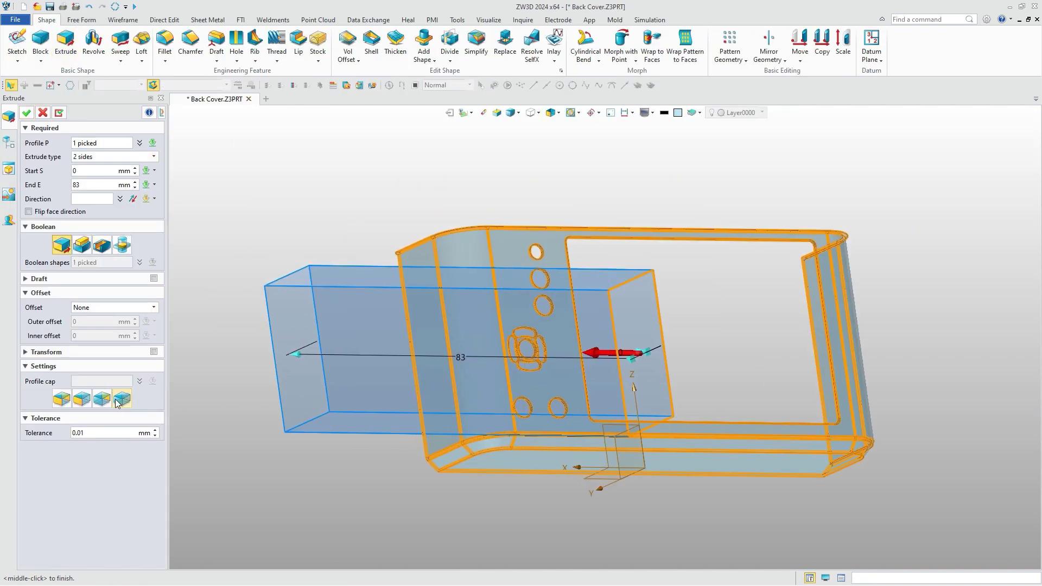
click(26, 113)
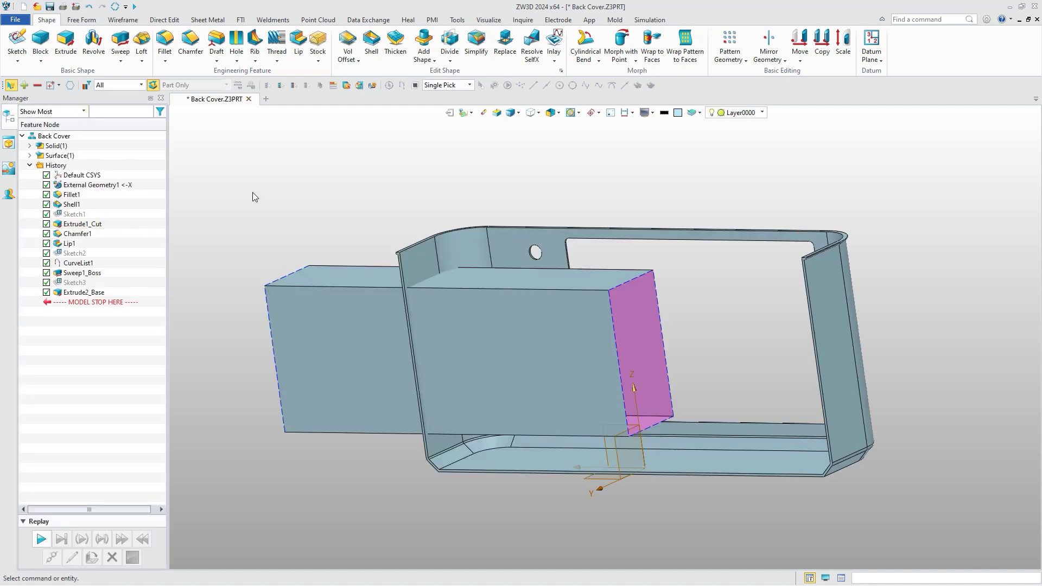
Step: Divide the cover body with the extruded block as the cutter, deleting the cutter, to split off the side door
click(450, 41)
click(452, 250)
click(464, 315)
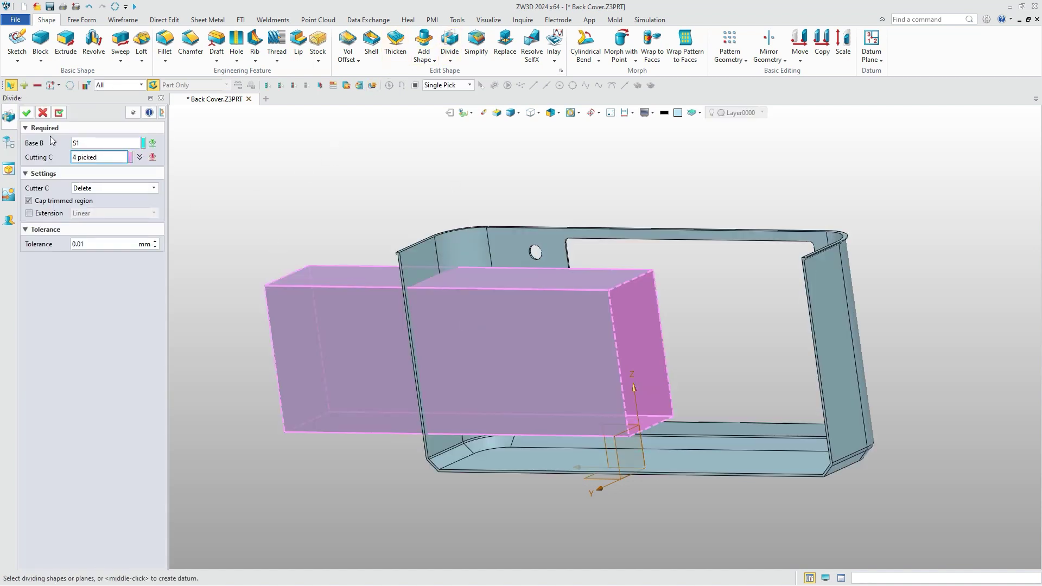
click(26, 113)
right_drag(323, 263, 642, 239)
middle_drag(642, 243, 457, 221)
right_drag(521, 233, 543, 271)
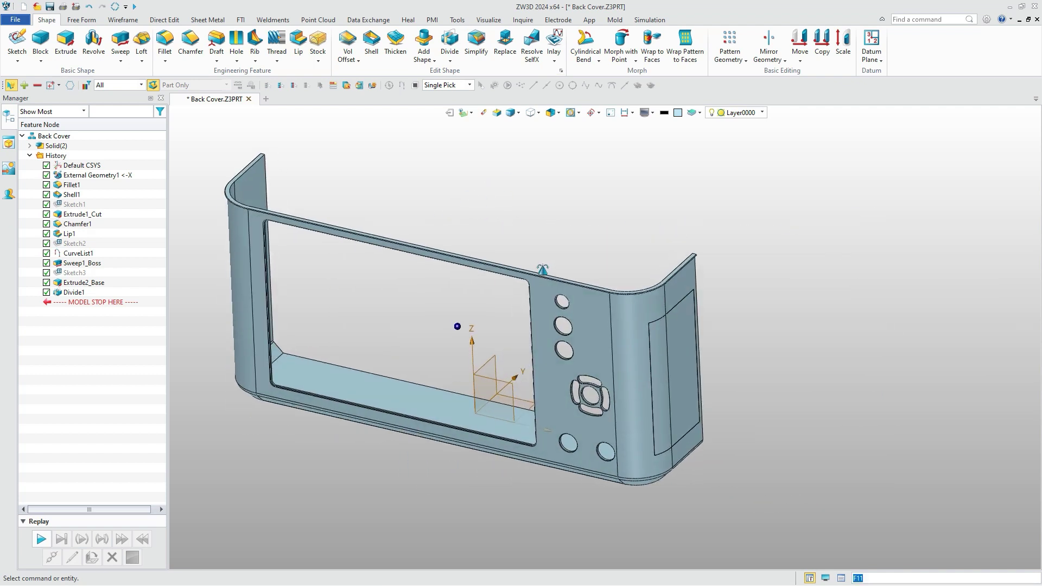
scroll(696, 366, up, 5)
middle_drag(696, 367, 681, 342)
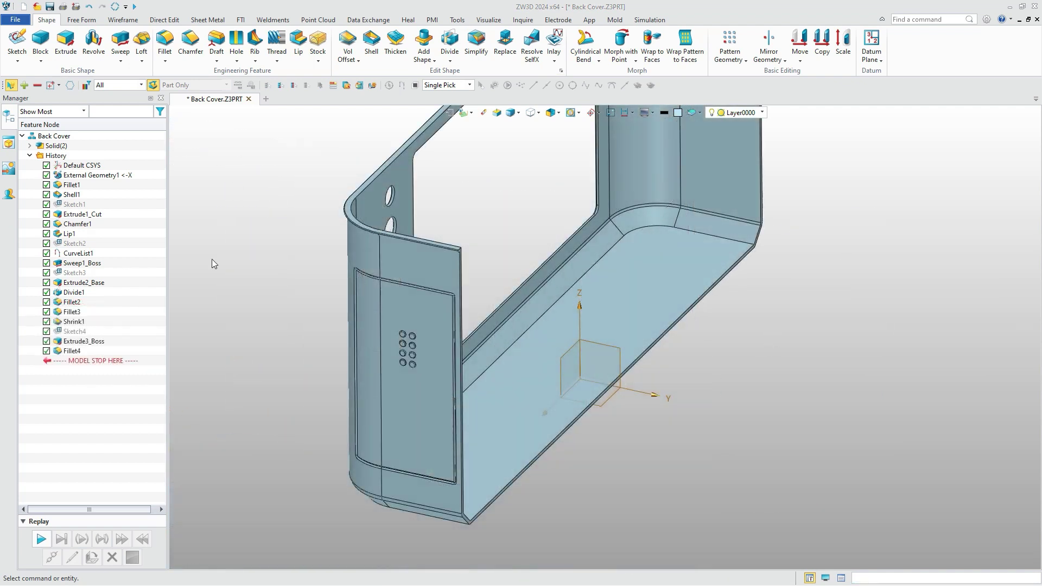
Step: Start a sketch on the YZ datum plane and draw a three-sided polygon of 1.5 mm radius beside the grip bumps
click(17, 49)
click(579, 350)
click(27, 113)
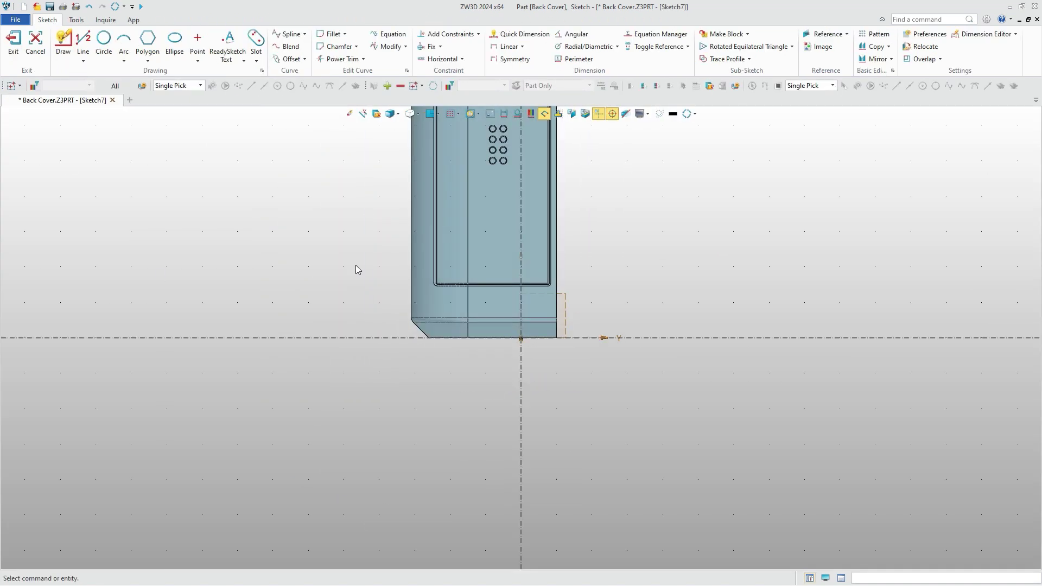
click(147, 41)
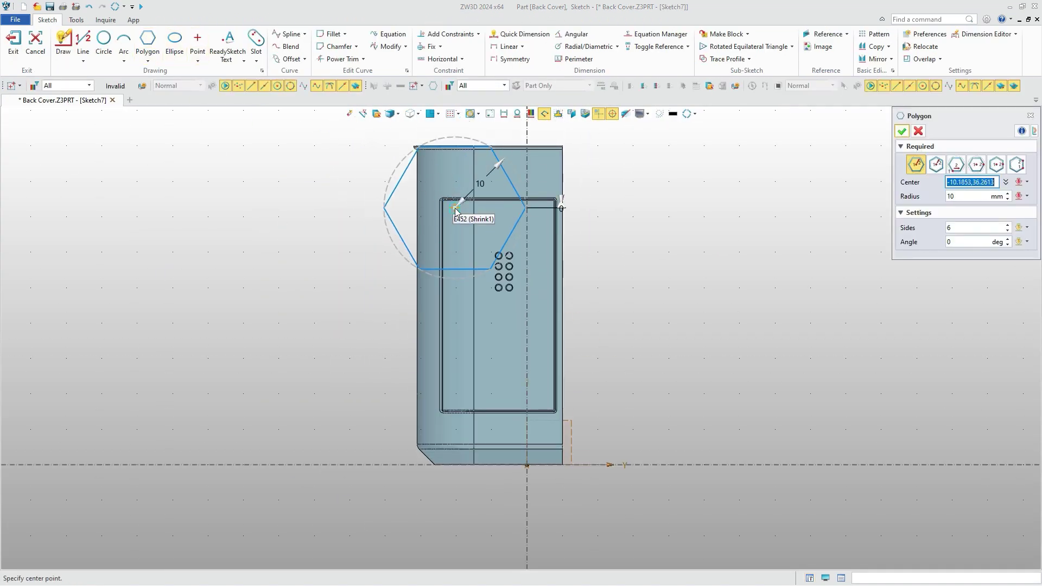
click(475, 263)
text(1.5)
key(Return)
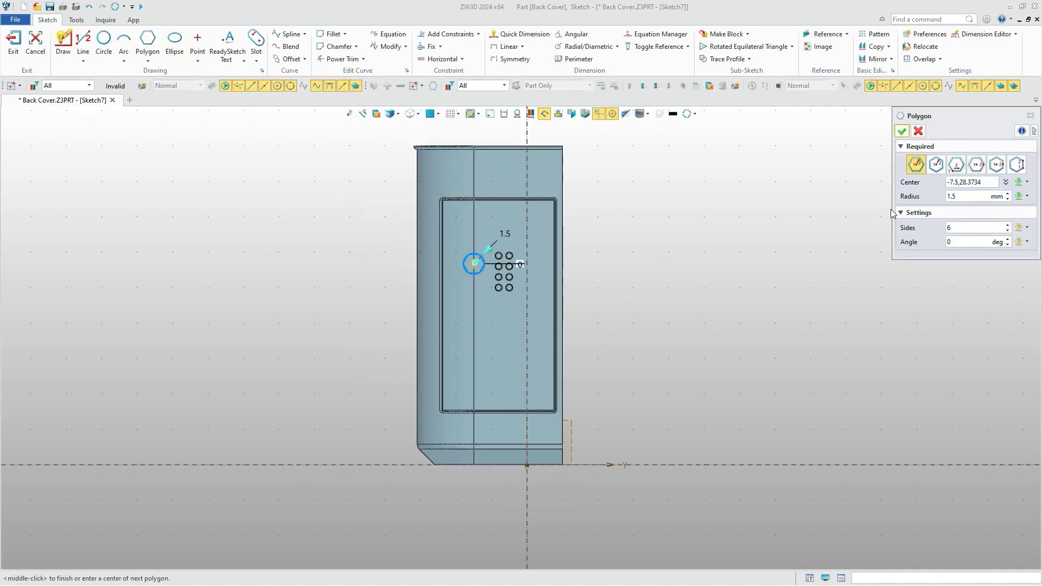
key(Return)
click(934, 241)
click(901, 131)
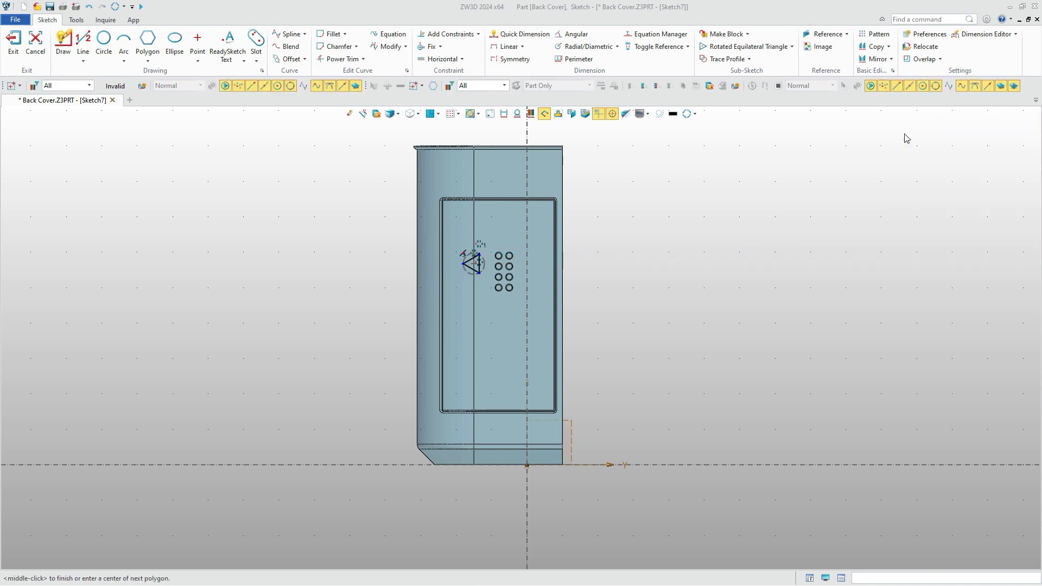
Step: Reference the edge circle of the upper grip bump nearest the triangle as construction geometry
scroll(477, 274, up, 5)
click(829, 38)
click(540, 230)
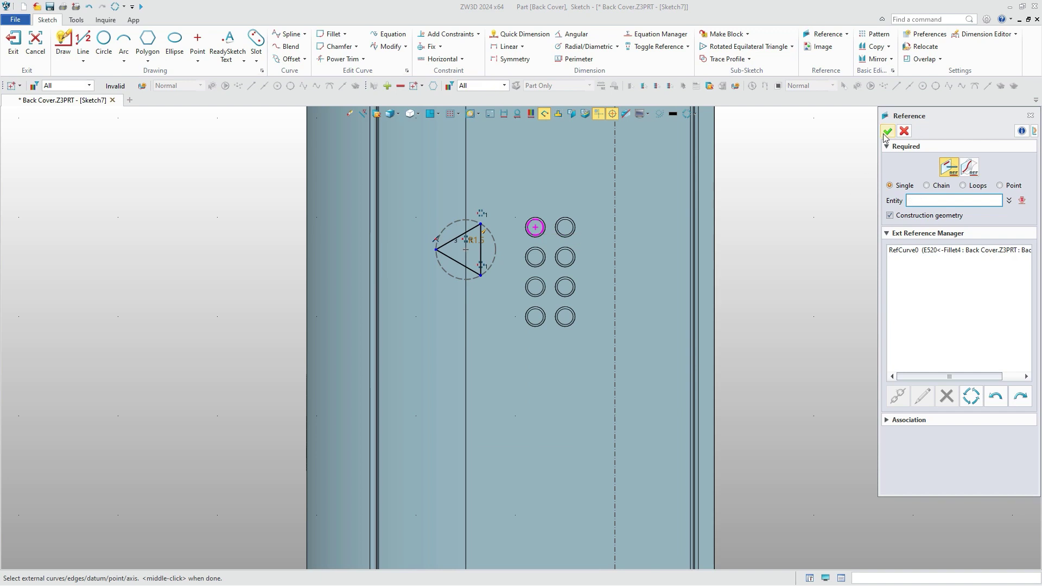
click(889, 134)
Step: Dimension the triangle's centre 2.25 mm vertically below the referenced bump's centre
right_click(794, 166)
click(815, 145)
click(471, 256)
click(753, 249)
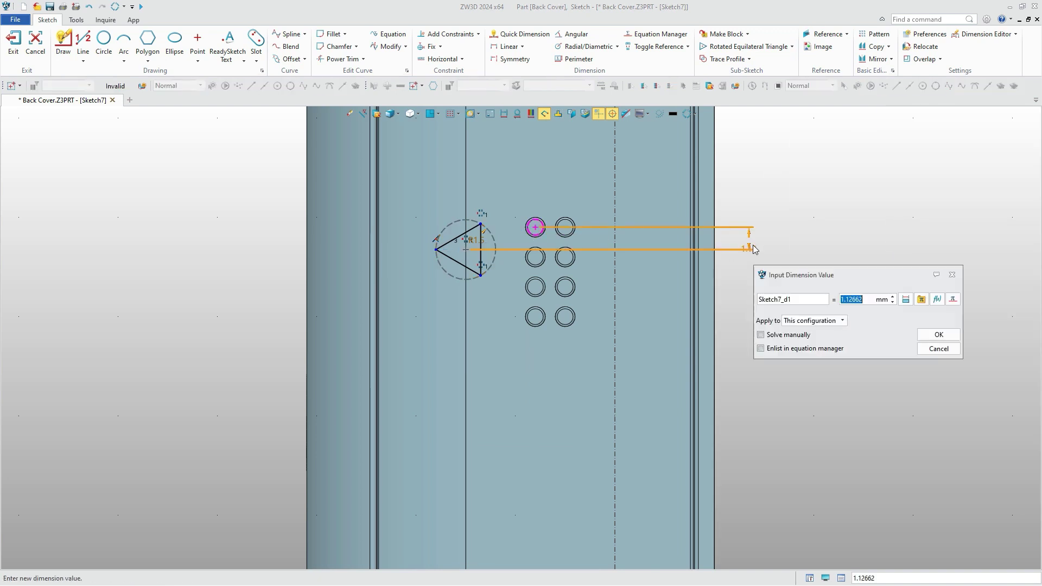
text(2.25)
key(Return)
click(901, 132)
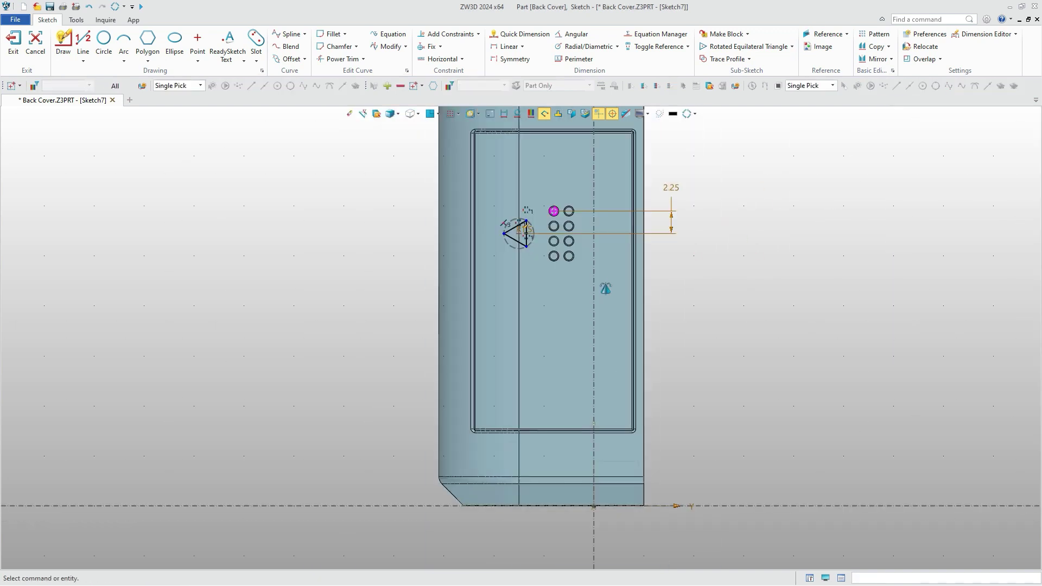
Step: Place the sketch text "ZW3D" below the triangle near the door's lower end with a text height of 1.5
click(228, 45)
click(505, 390)
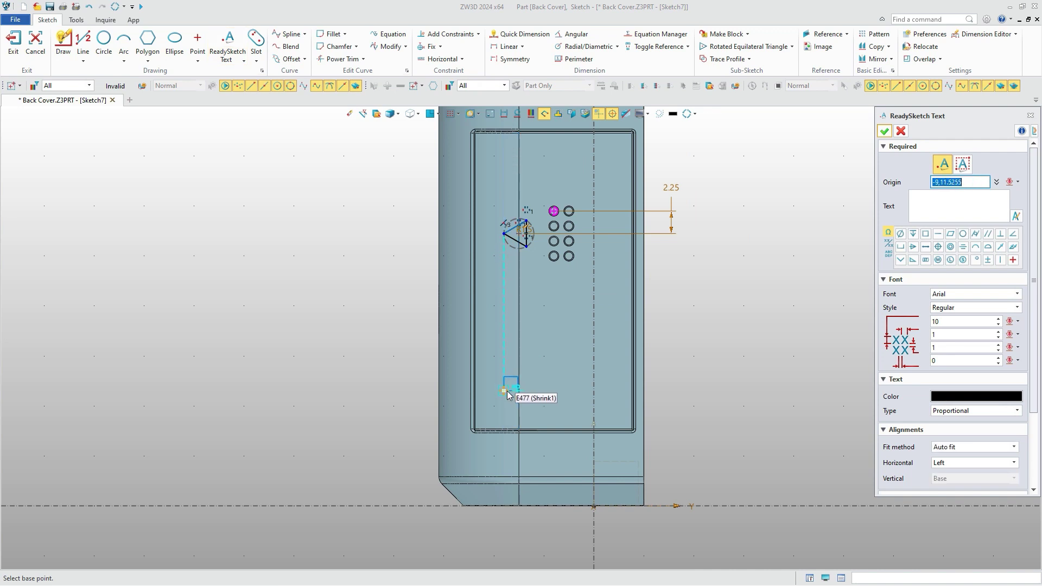
text(ZW3D)
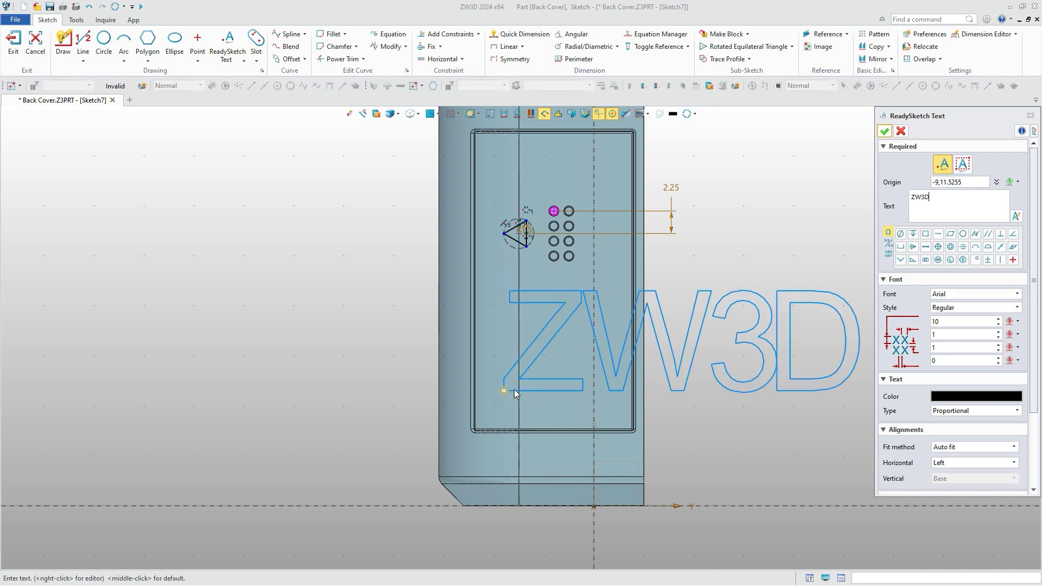
key(Tab)
text(1.5)
Step: Set the text's line spacing to 0.5, its character spacing to 0.25 and an italic style, and finish the sketch
click(939, 346)
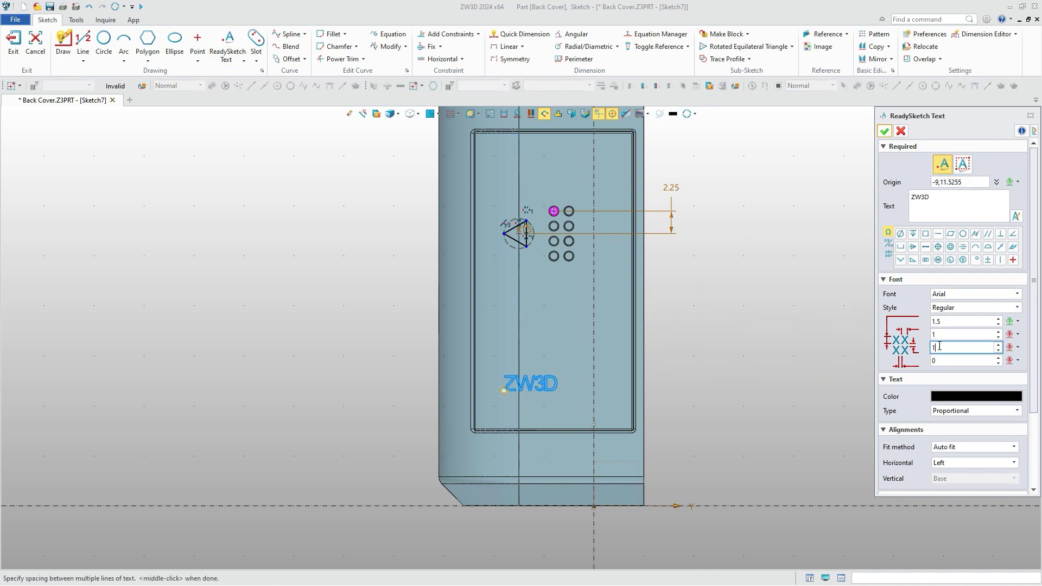
click(942, 361)
text(.25)
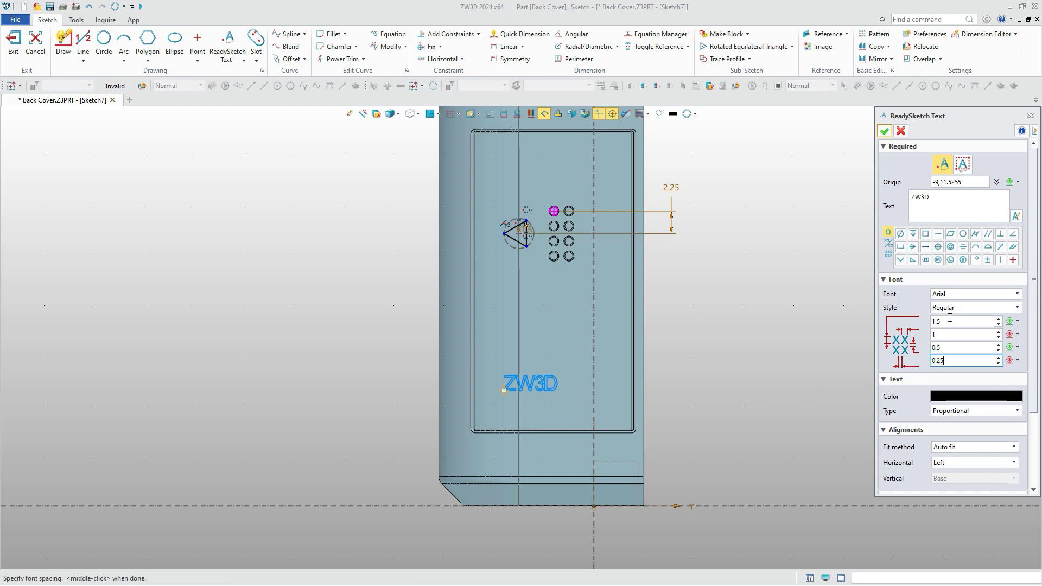
click(951, 308)
click(953, 326)
click(885, 132)
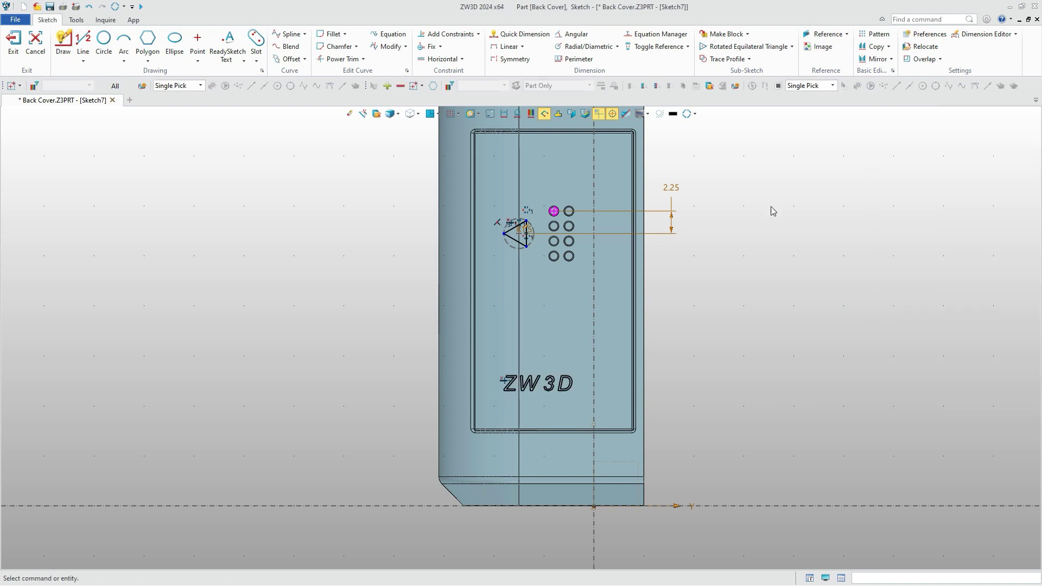
click(13, 45)
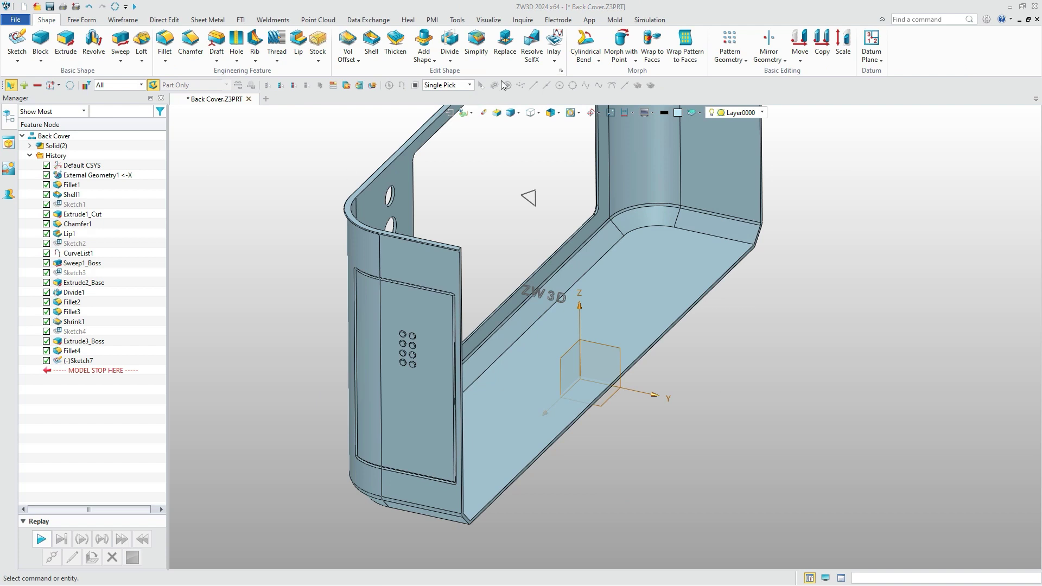
Step: Inlay the triangle and text sketch into the door's two outer faces with a -0.1 mm offset and bi-directional projection
click(553, 43)
click(403, 302)
click(371, 305)
middle_click(477, 193)
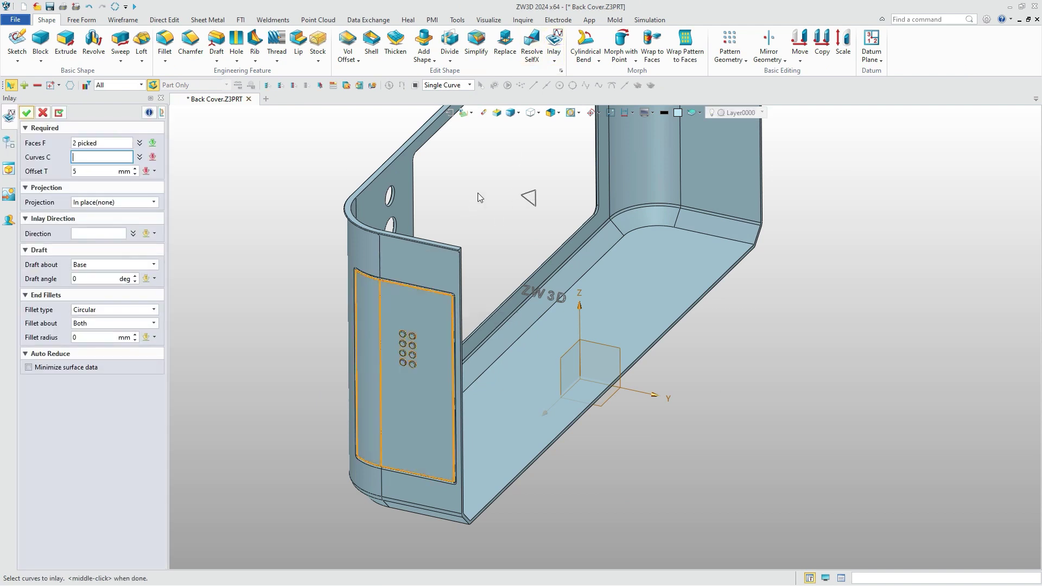
click(580, 310)
click(100, 170)
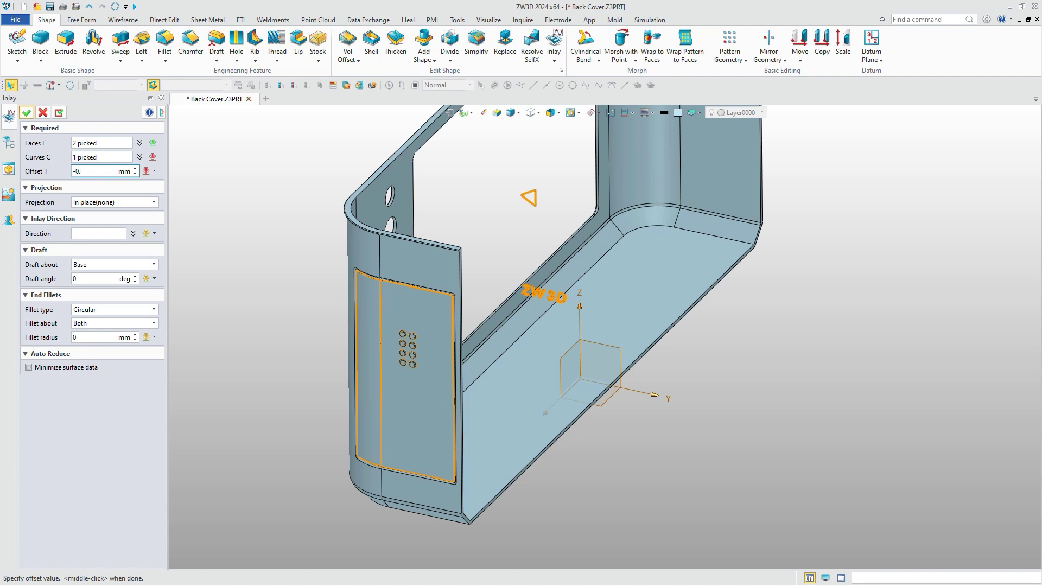
click(113, 202)
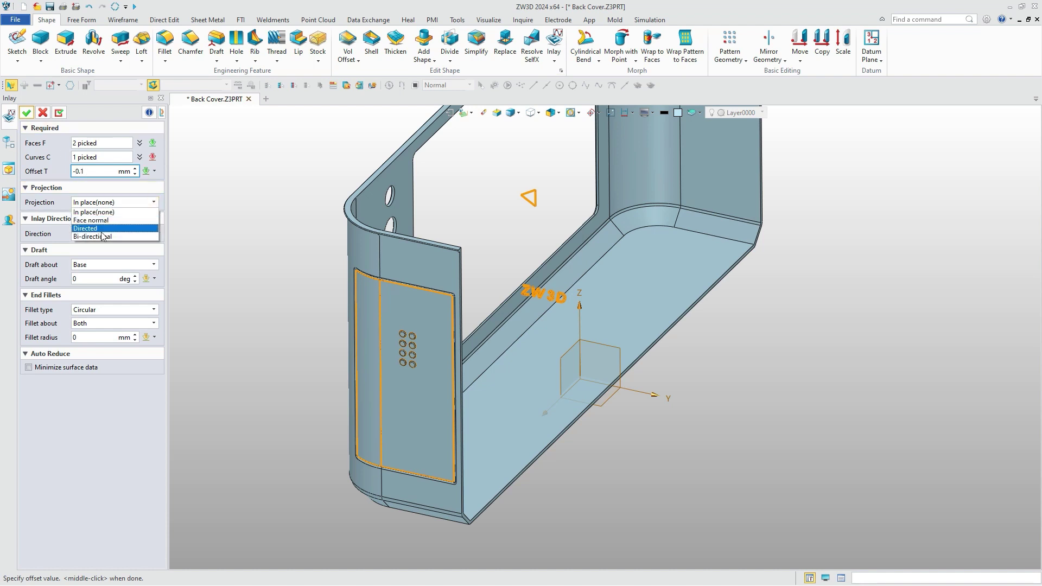
click(92, 234)
click(26, 113)
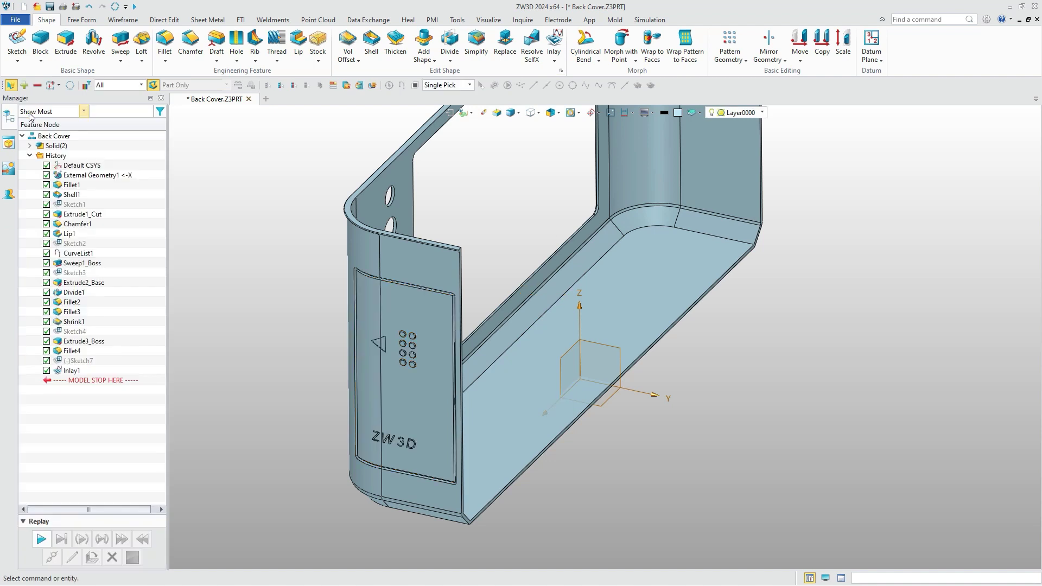
Step: Start a hole feature with a location sketch on the cover's flat side face and place a point near its upper corner
click(236, 41)
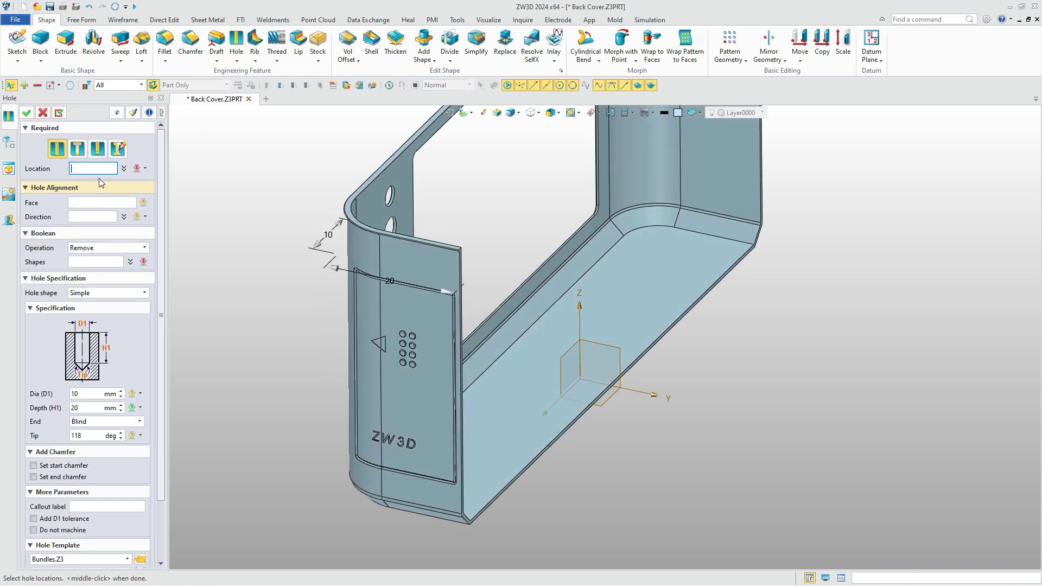
click(145, 169)
click(180, 496)
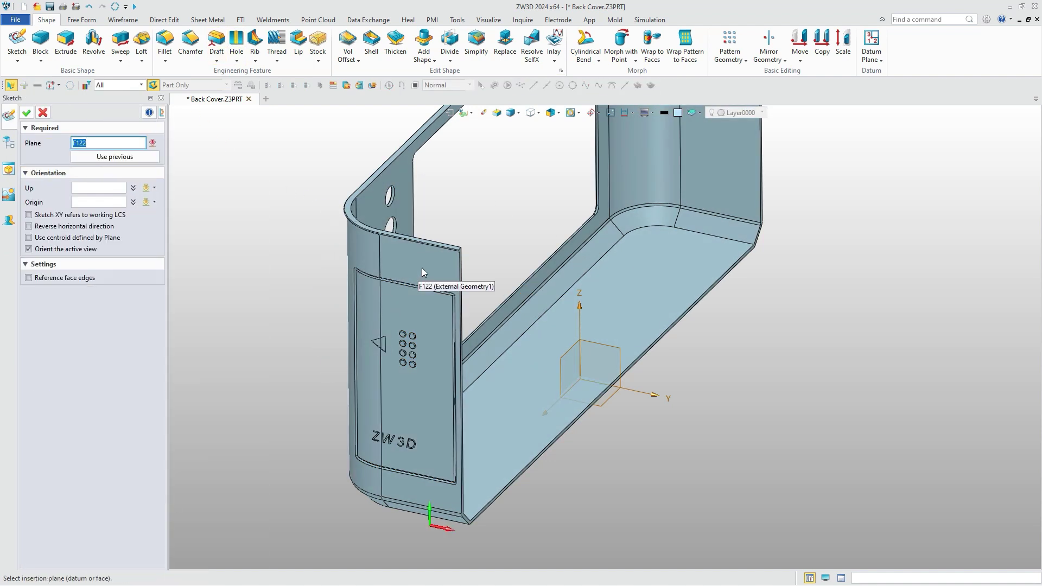
click(421, 268)
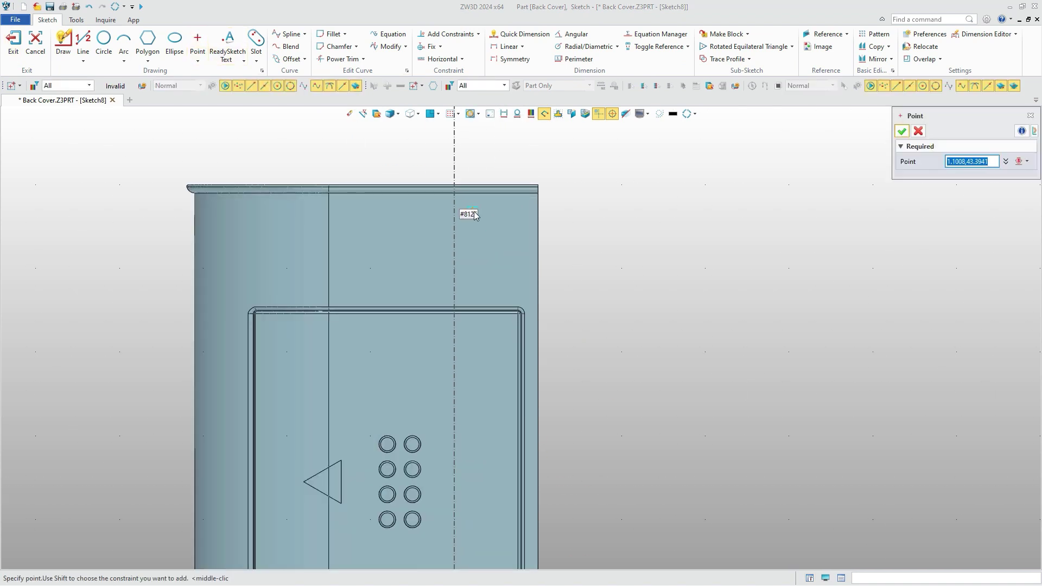
click(515, 215)
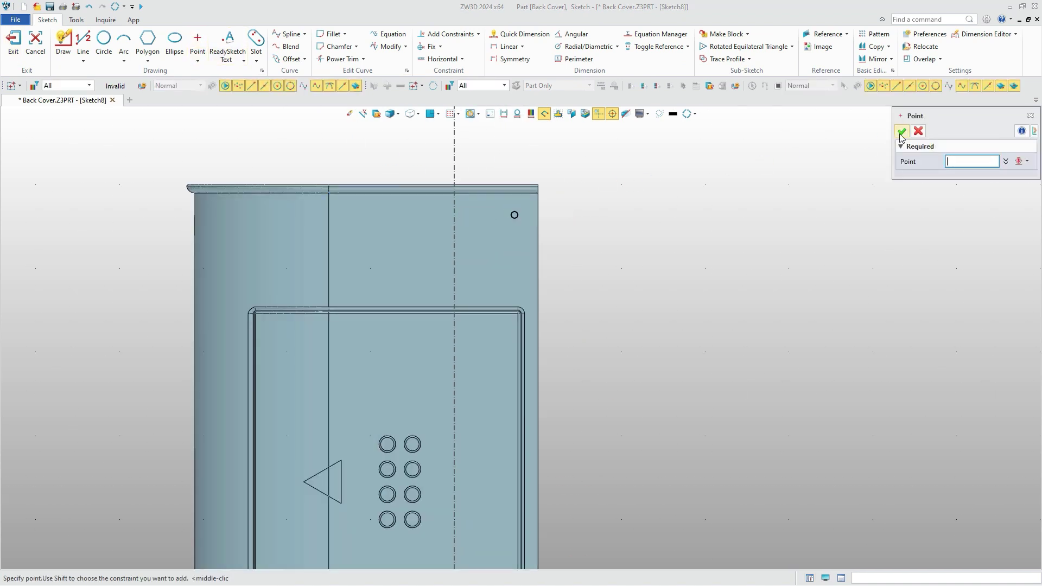
middle_click(623, 196)
Step: Dimension the hole point 3 mm below the side face's upper corner
right_click(712, 180)
click(733, 157)
click(514, 215)
scroll(538, 183, up, 3)
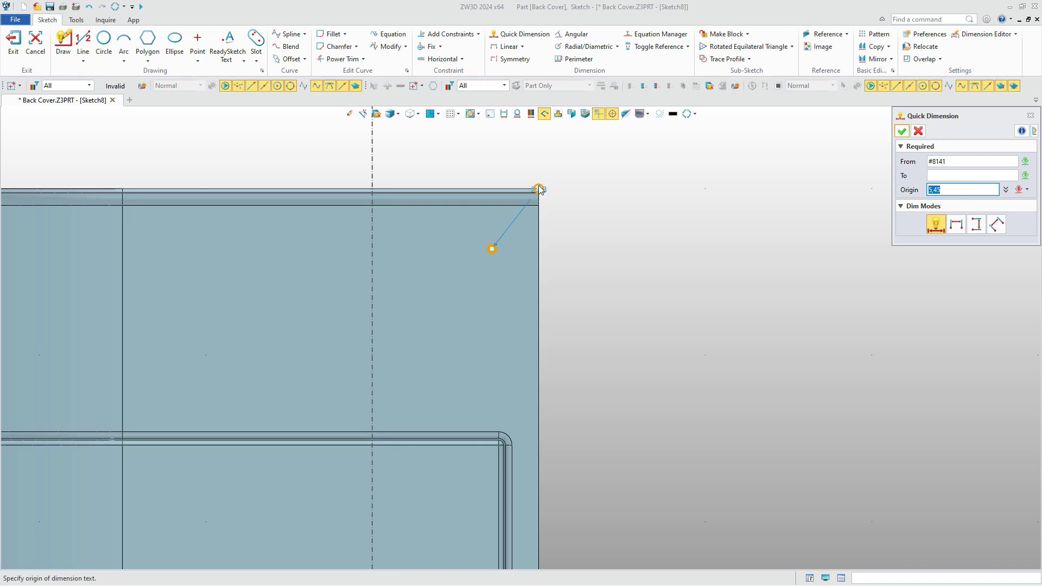
click(536, 189)
click(580, 221)
text(3)
key(Return)
Step: Dimension the hole point 3 mm horizontally from the side face's vertical open edge
click(491, 288)
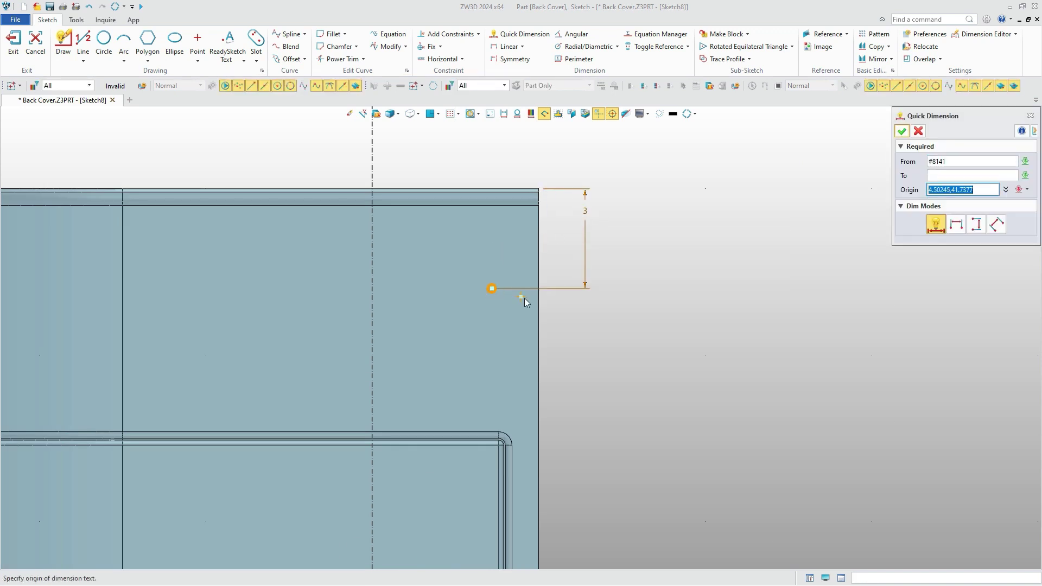
click(539, 304)
click(500, 145)
text(3)
key(Return)
Step: Place a second hole location point level with the first one, about 3 mm farther from the vertical open edge
click(197, 42)
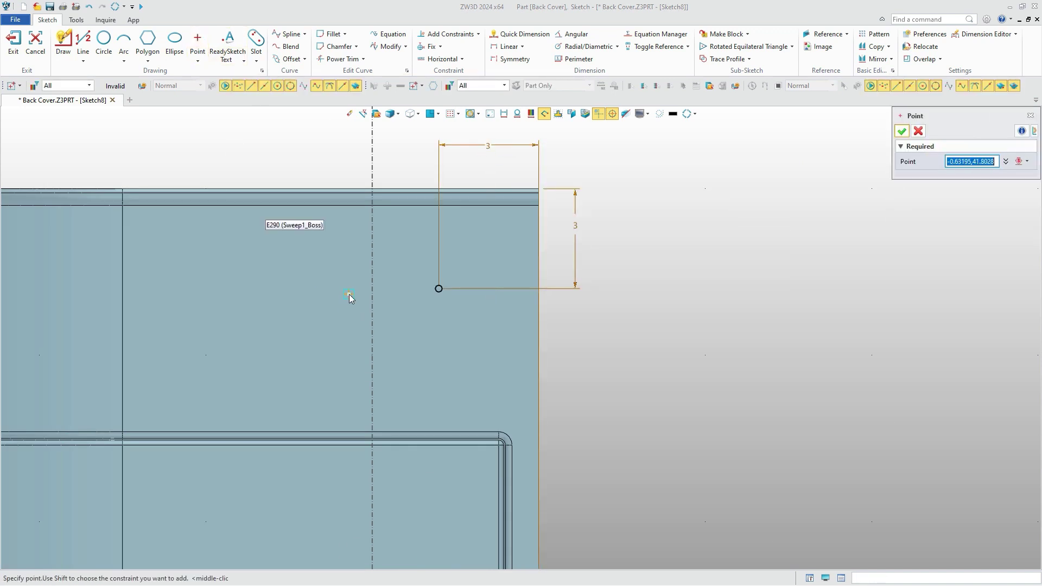
click(336, 288)
middle_click(361, 264)
Step: Dimension the horizontal distance between the two hole points as 3 mm and finish the location sketch
right_click(336, 249)
click(345, 227)
click(438, 288)
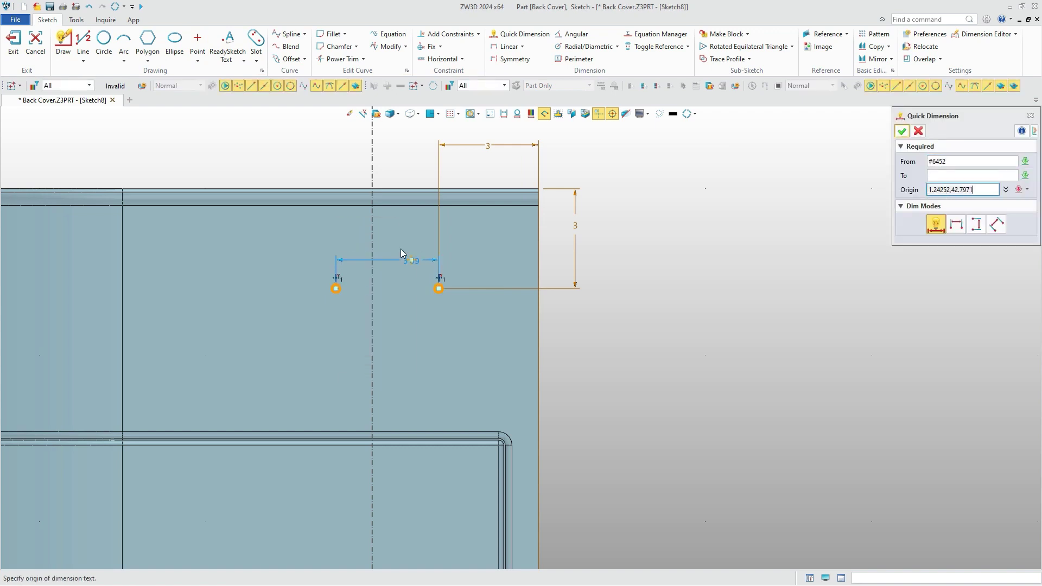
click(395, 149)
text(3)
key(Return)
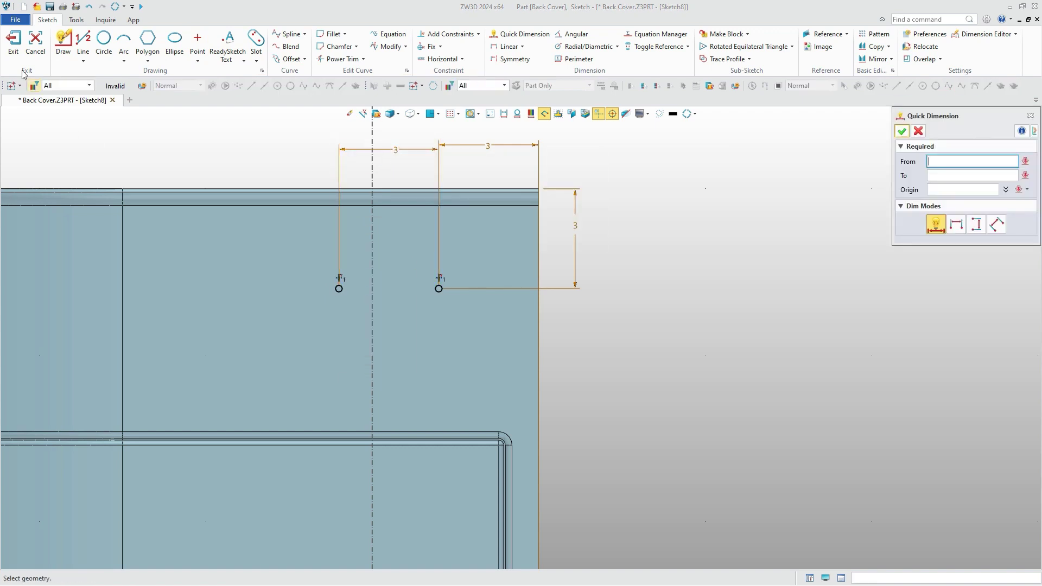
click(16, 50)
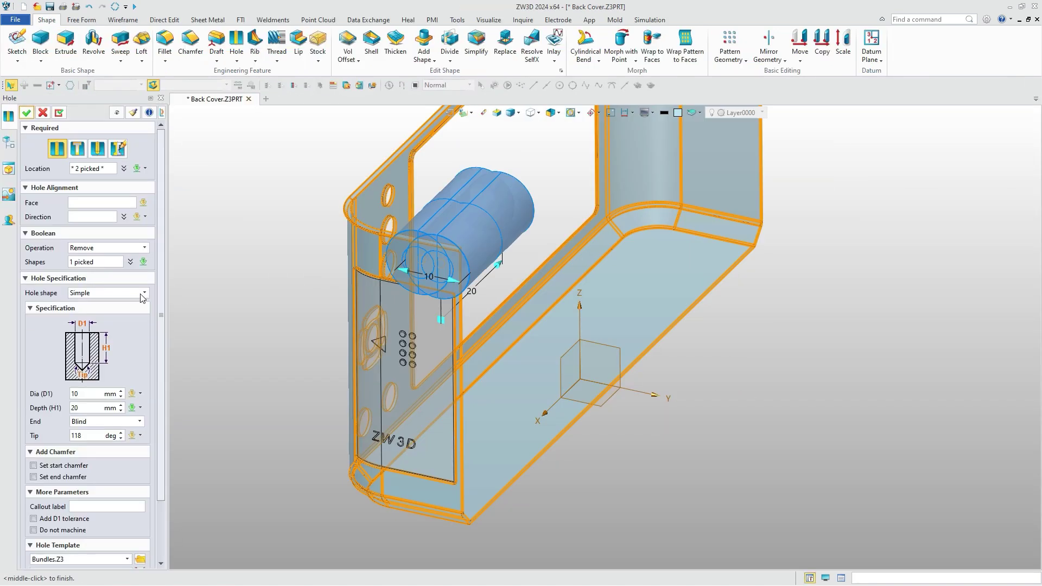
Step: Set the hole shape to Counter-Bore with a 1 mm counterbore diameter, 0.1 mm counterbore depth and 0.5 mm hole diameter
click(125, 293)
click(98, 320)
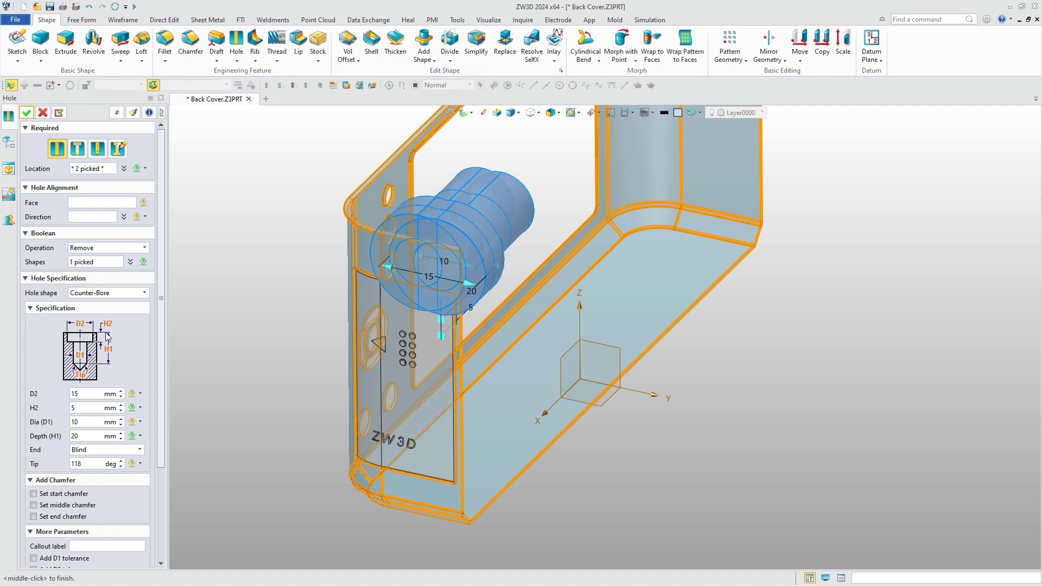
double_click(81, 392)
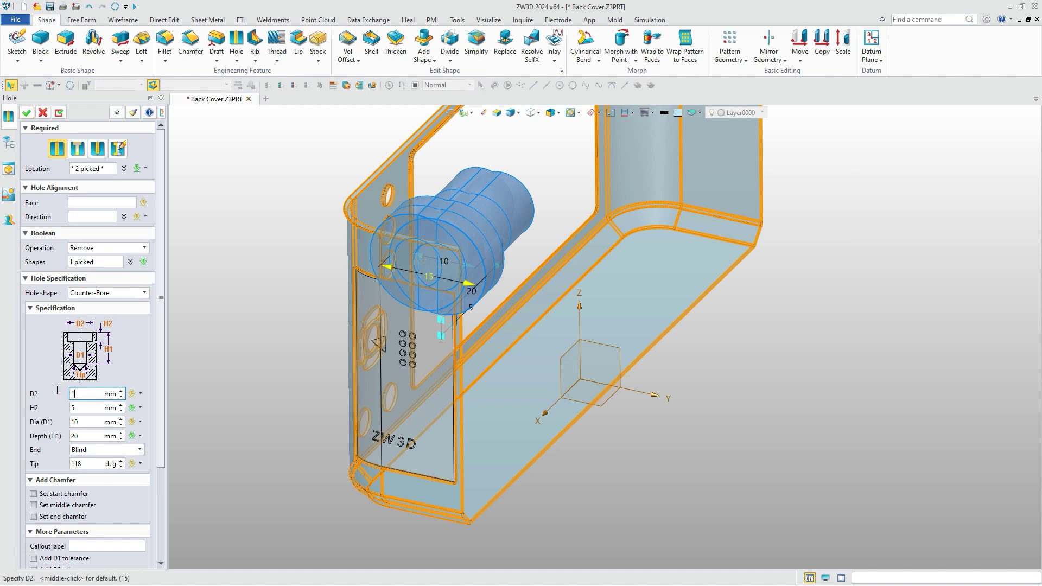
key(Tab)
key(Tab)
text(0.5)
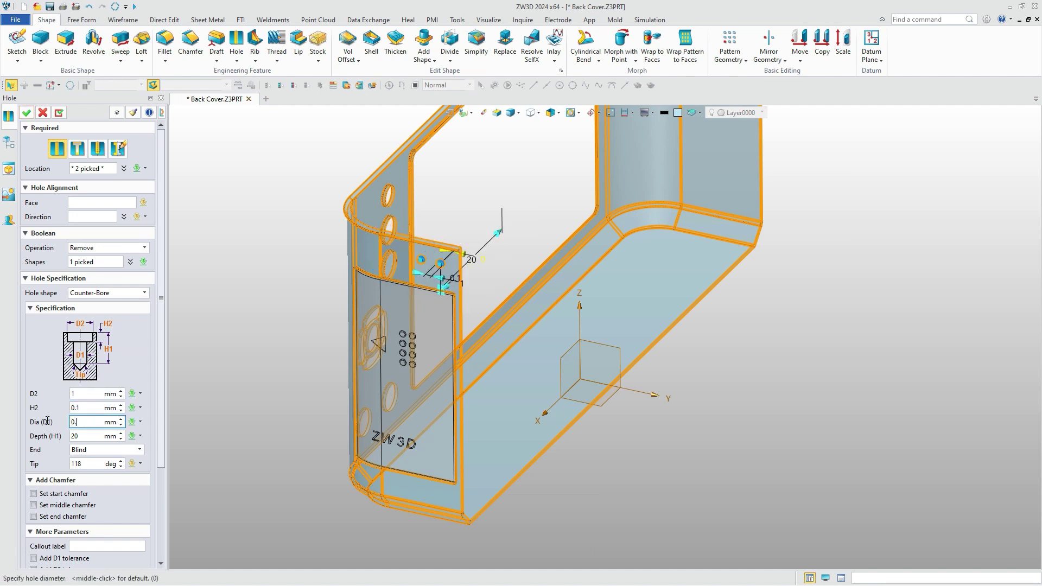
Step: Set the hole depth to 0.5 mm and the tip angle to 0 degrees, and create both holes
click(69, 436)
text(0.5)
key(Tab)
click(90, 465)
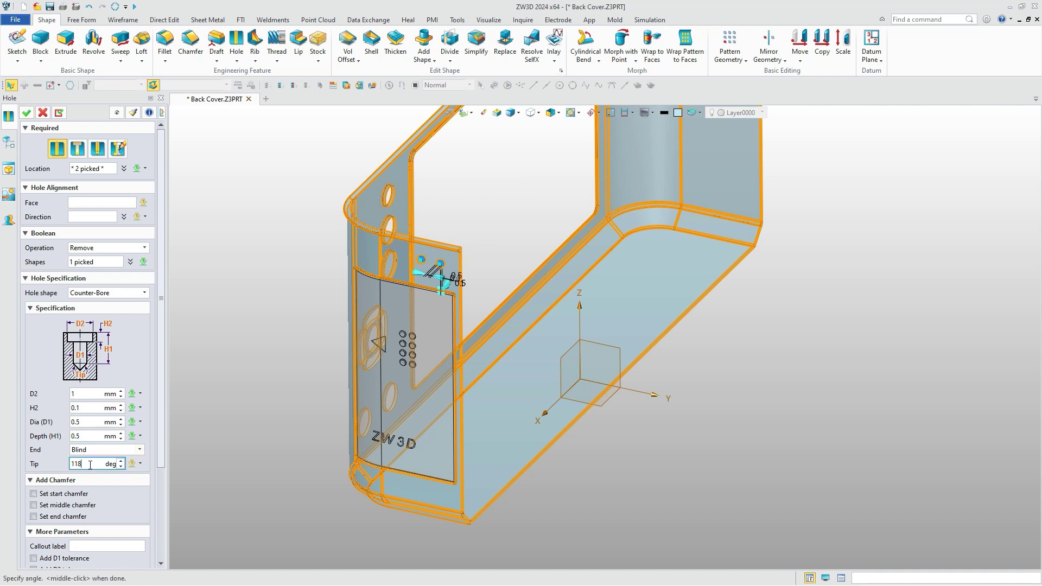
text(0)
click(26, 113)
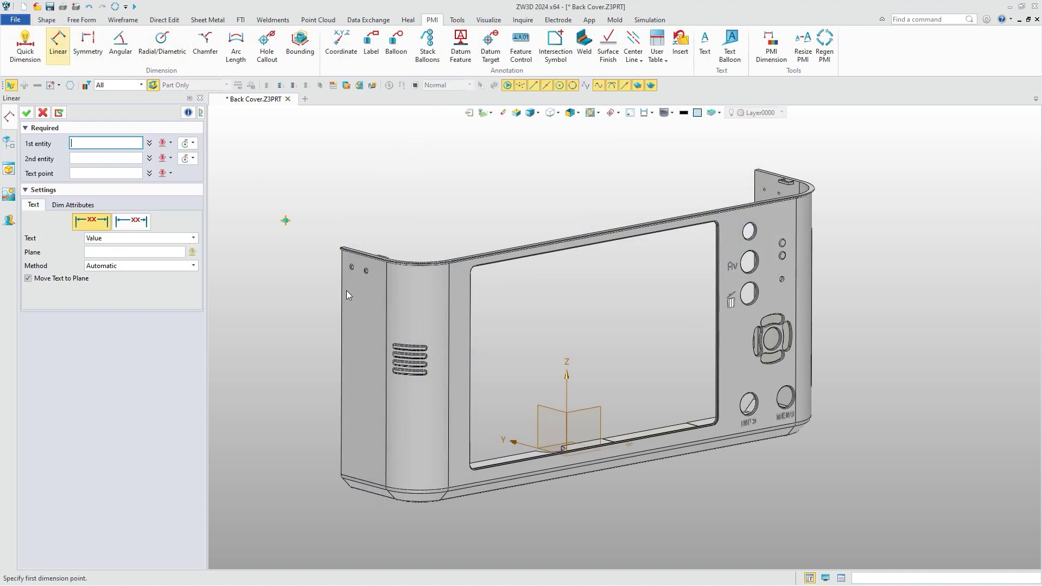
Step: Add a linear PMI dimension for the cover's overall length between its two flat outer side faces, placed below the cover
click(371, 353)
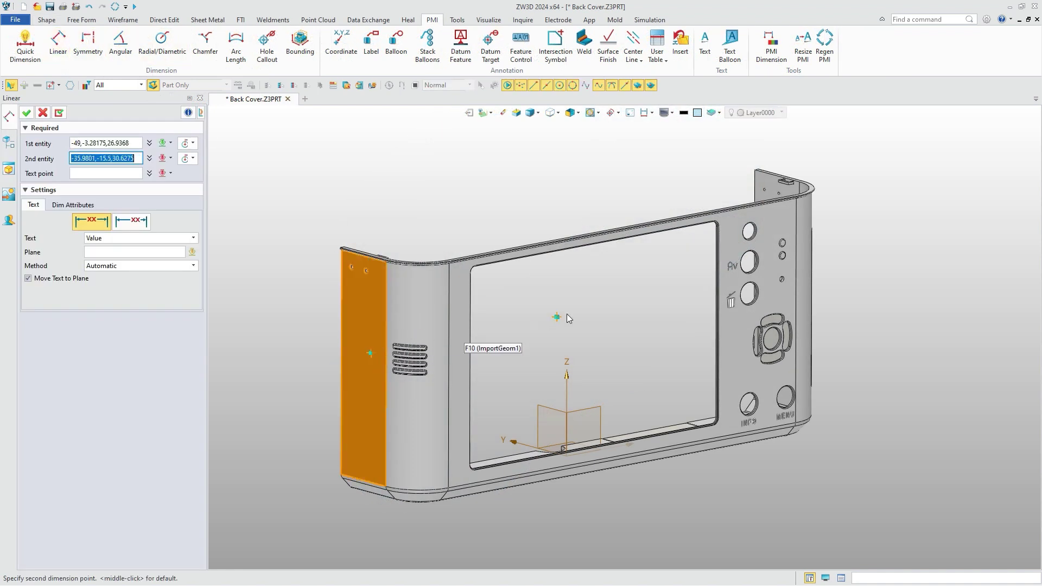
right_drag(635, 314, 543, 326)
click(841, 387)
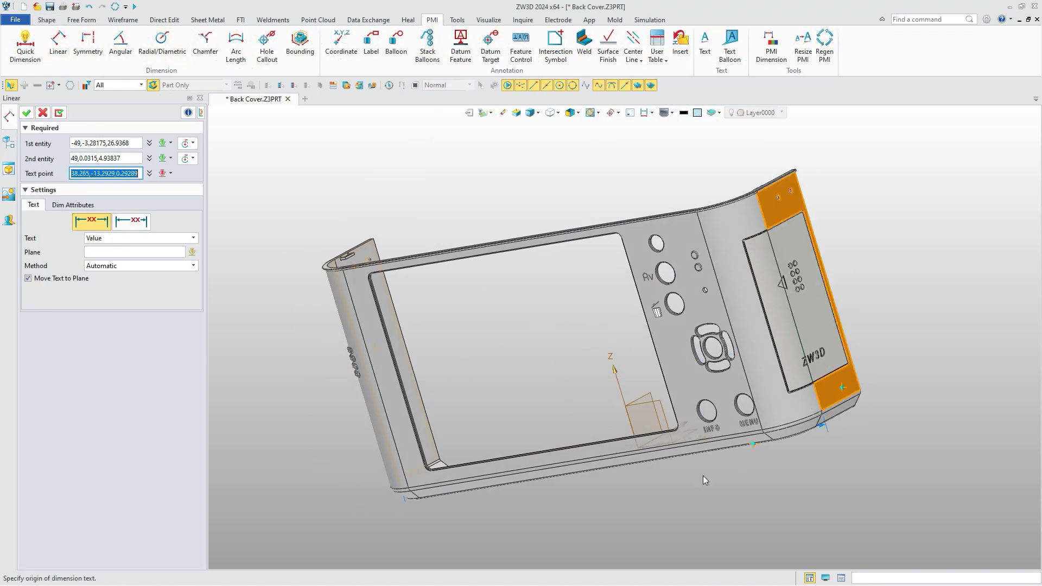
click(608, 497)
click(27, 113)
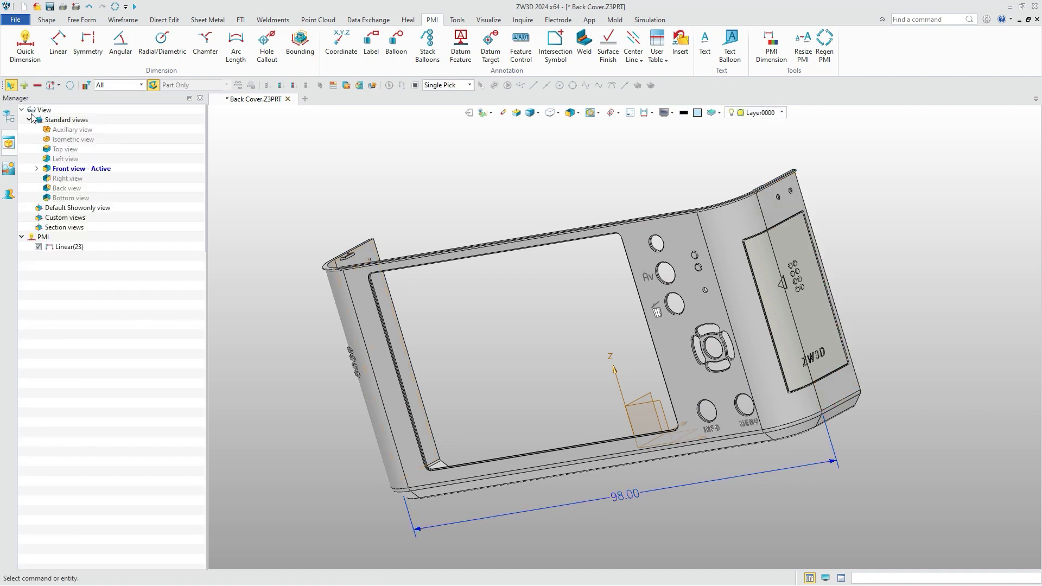
Step: Add a linear PMI dimension for the cover's depth from its outer back face to the open edge of the door side
middle_click(888, 245)
click(736, 388)
right_drag(727, 386, 621, 383)
click(561, 475)
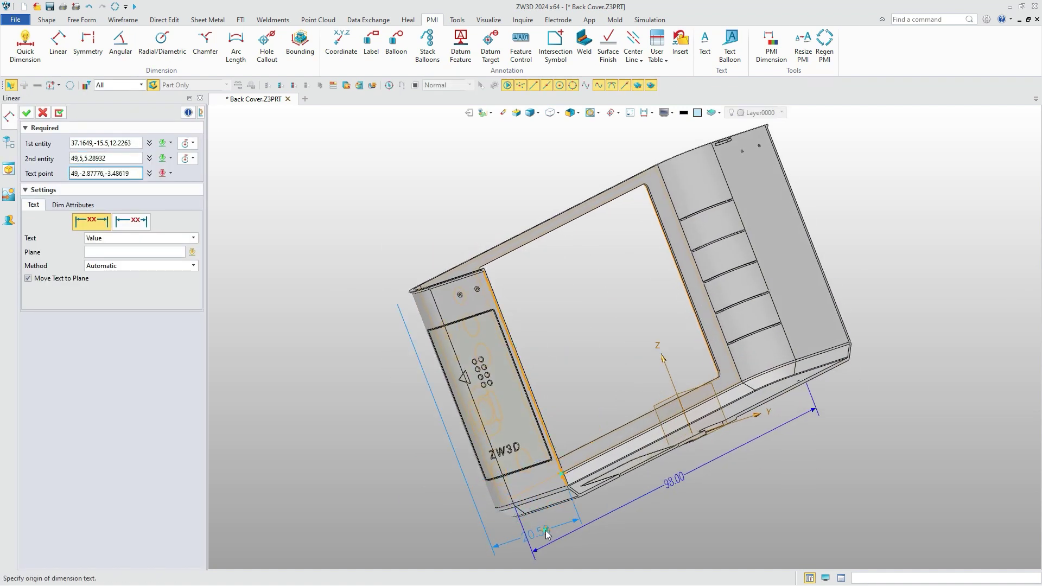
click(539, 525)
click(26, 112)
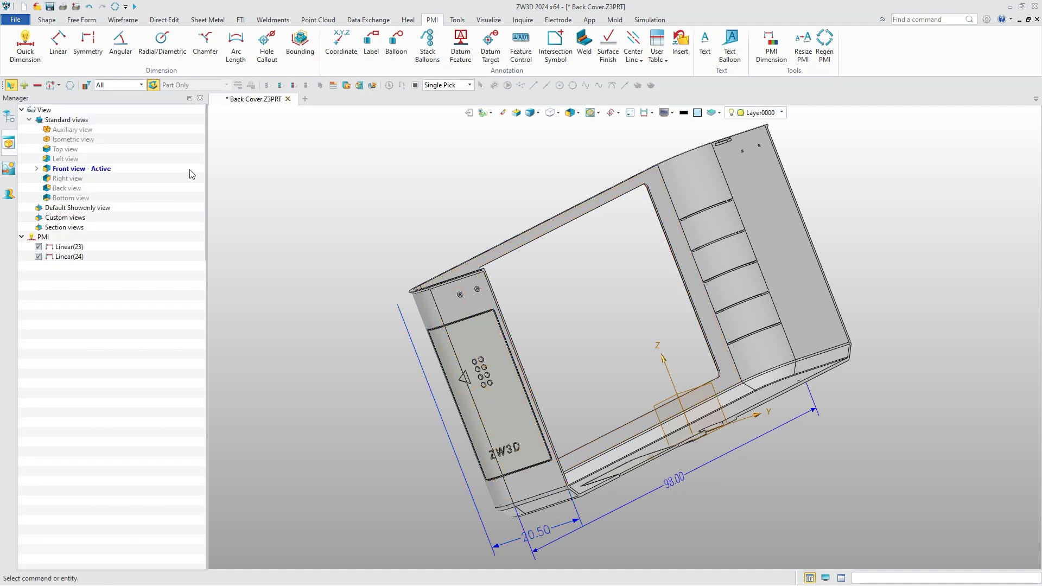
Step: Add a linear PMI dimension for the cover's height from the door side's upper edge to the bottom face, placed beside the door
middle_click(429, 230)
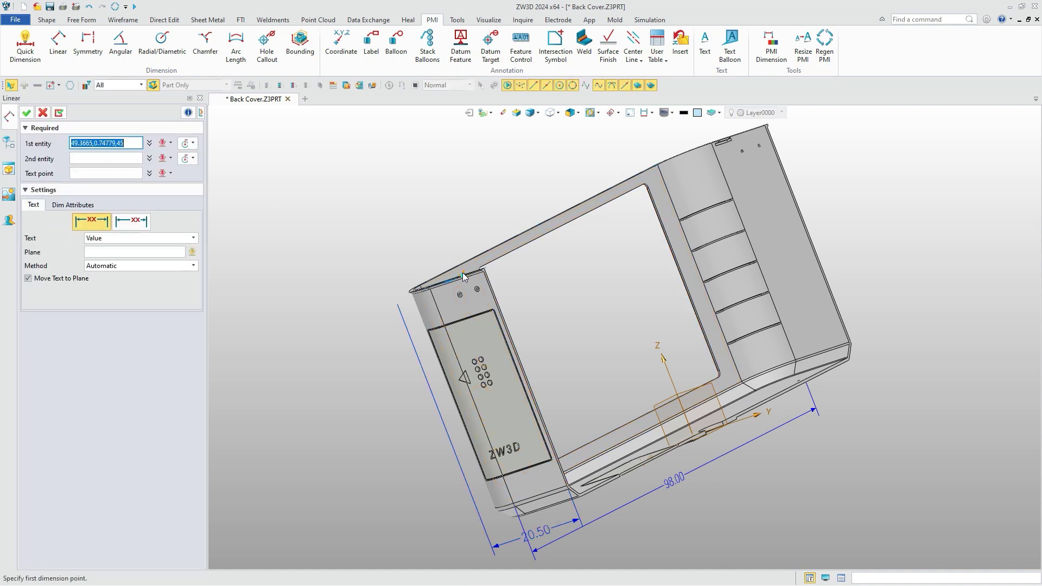
click(462, 272)
right_drag(548, 486, 598, 519)
click(599, 516)
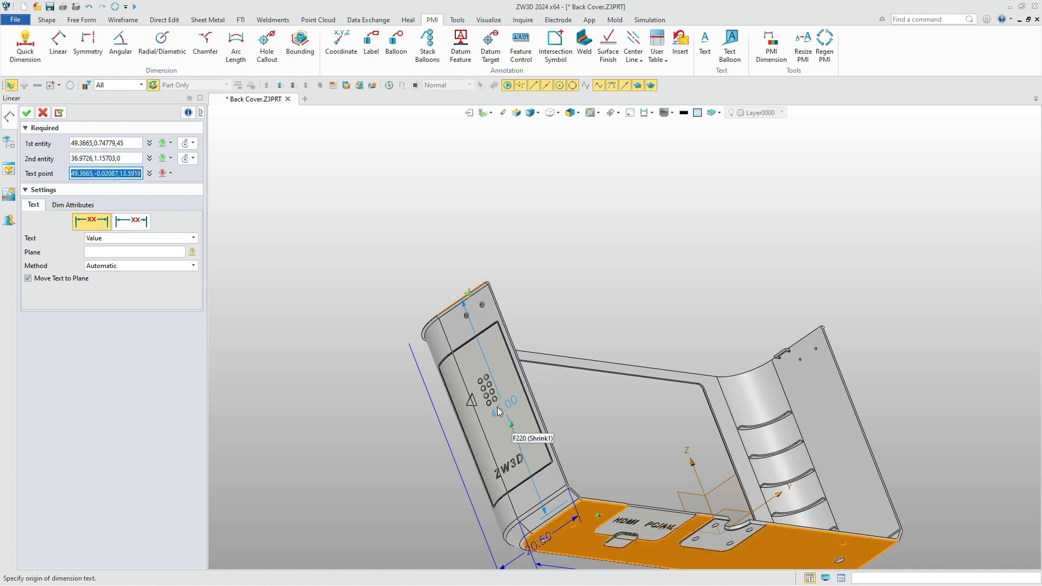
click(410, 458)
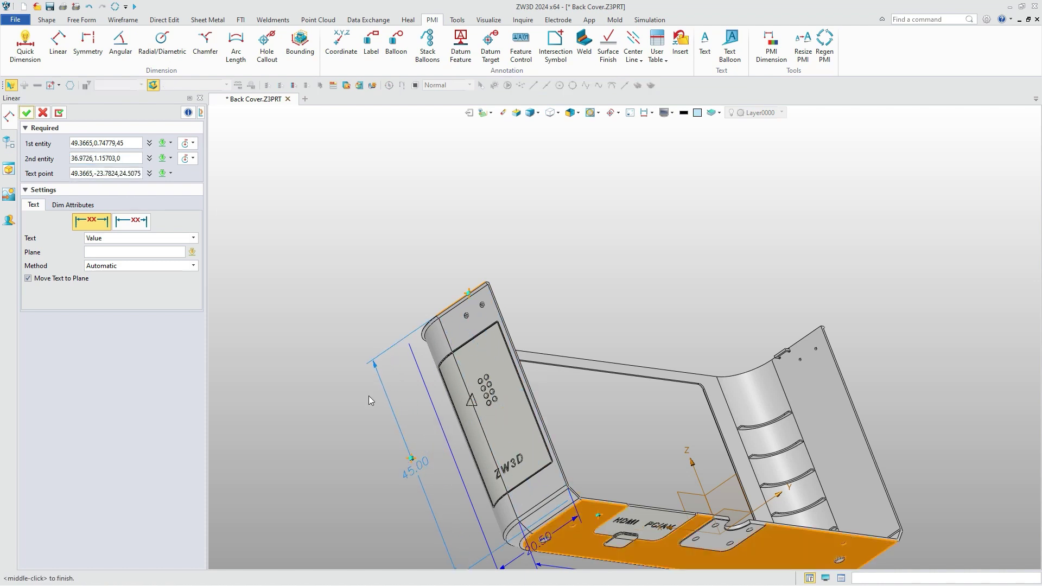
click(26, 112)
key(ctrl+Home)
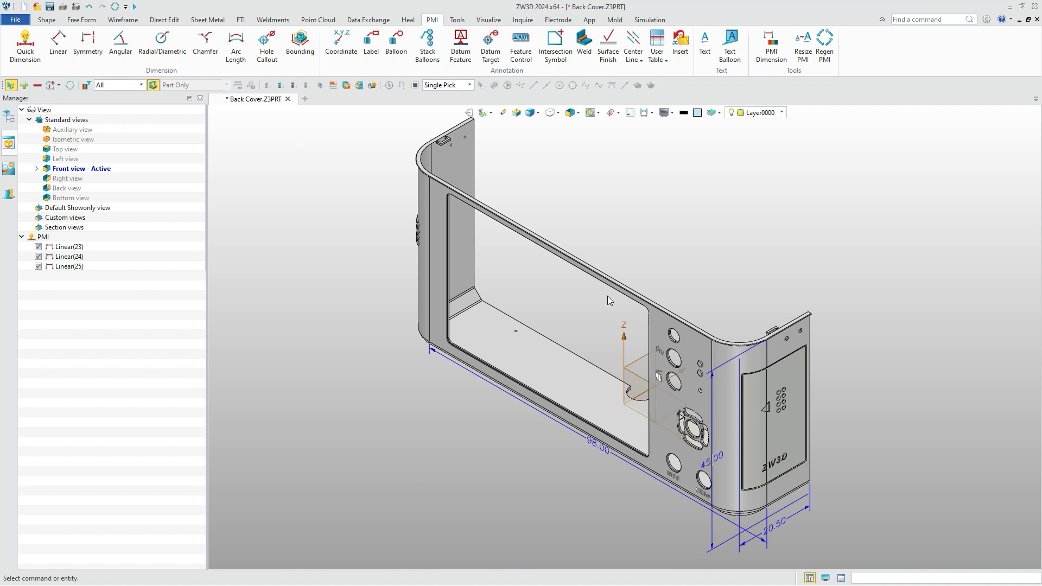
middle_drag(607, 295, 394, 294)
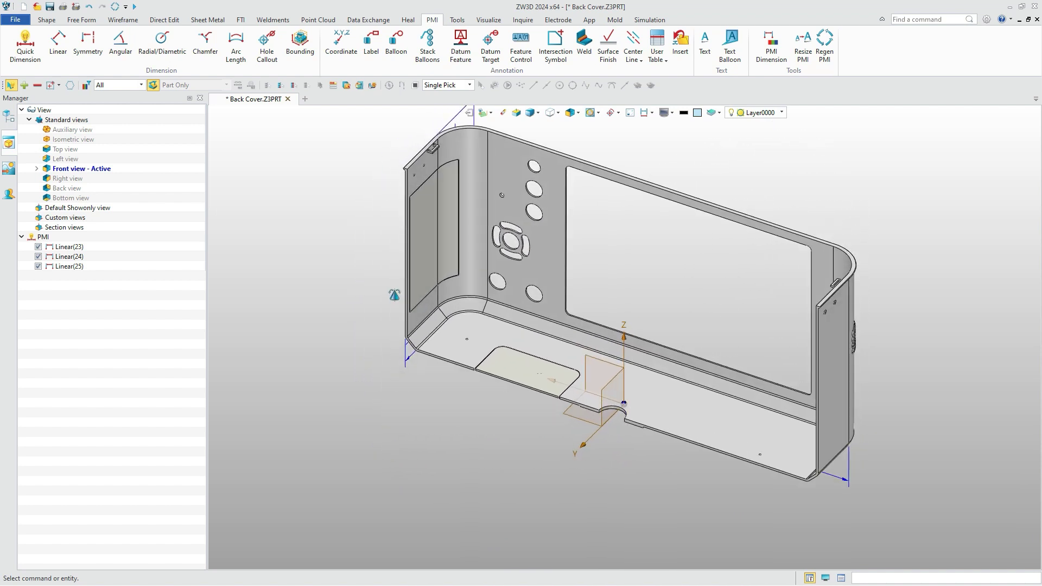